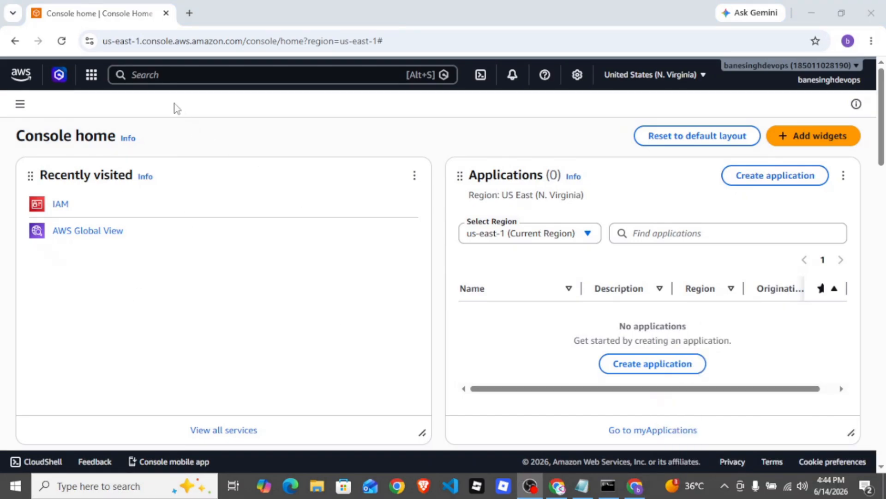
Search the AWS services for ec2 and open the EC2 dashboard
left_click(168, 76)
type("ec2")
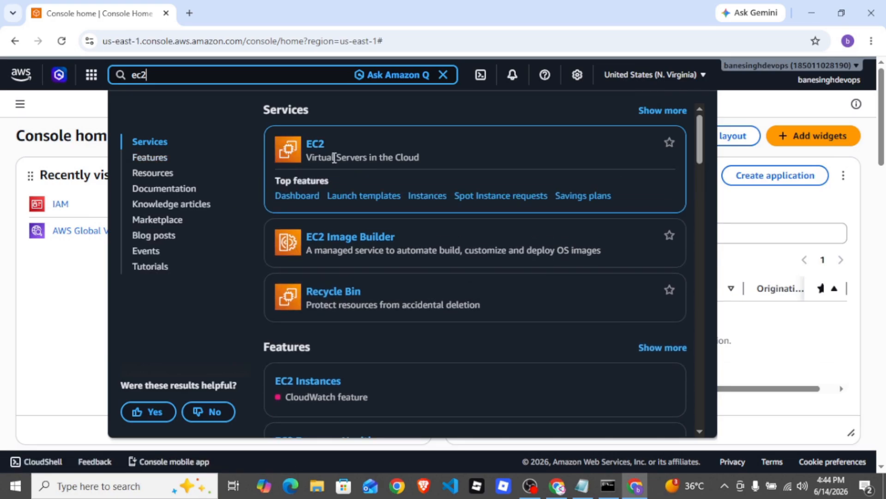
left_click(317, 147)
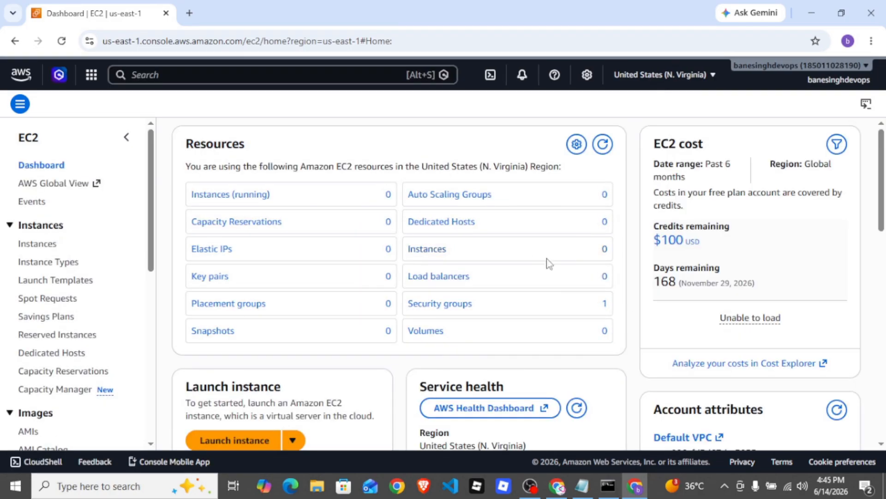
Look through the available regions and switch the console to Asia Pacific (Mumbai), ap-south-1
left_click(660, 75)
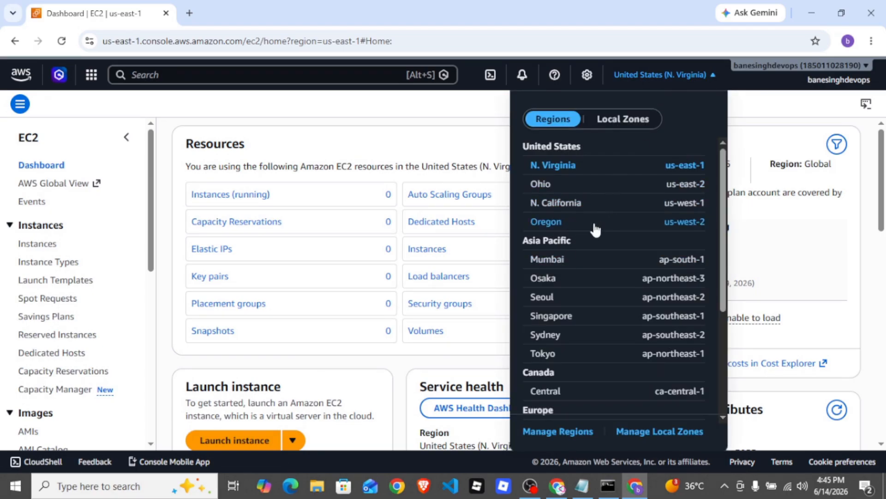
scroll(595, 235, "down", 2)
scroll(590, 254, "down", 3)
scroll(587, 261, "up", 5)
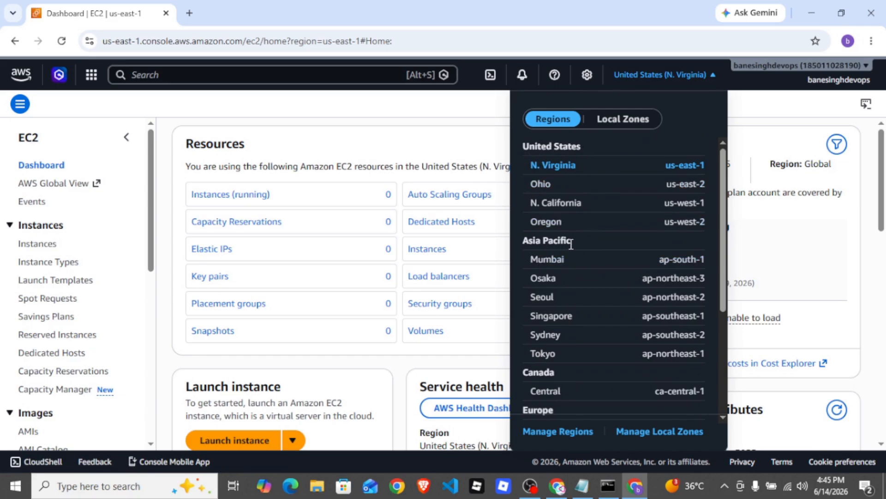
left_click(546, 266)
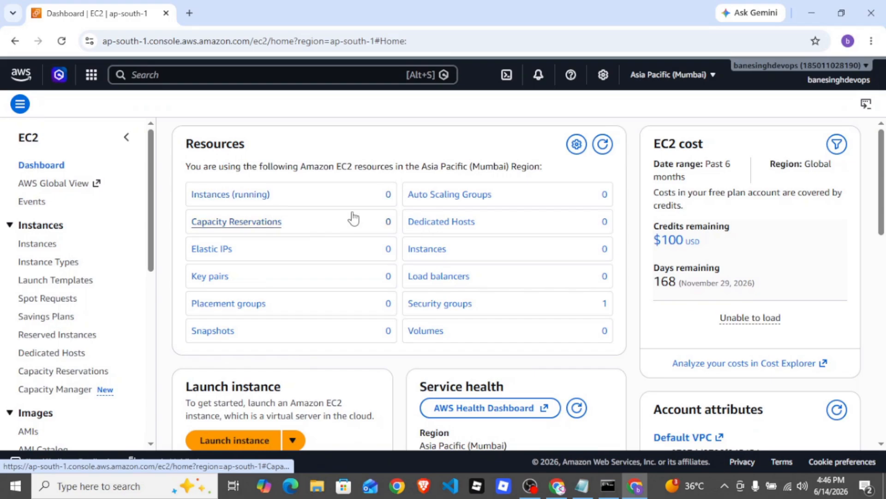
Start launching a new EC2 instance and name it Web-Server
scroll(378, 198, "down", 5)
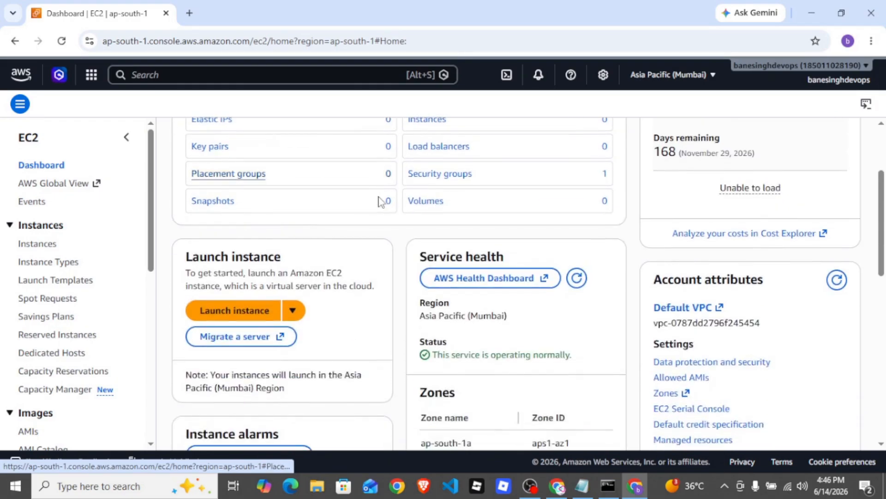
left_click(232, 182)
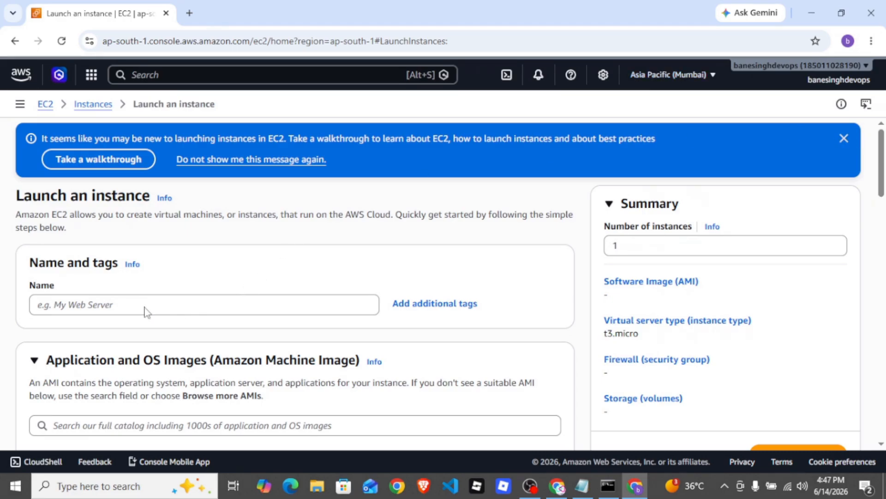
left_click(166, 306)
left_click(170, 246)
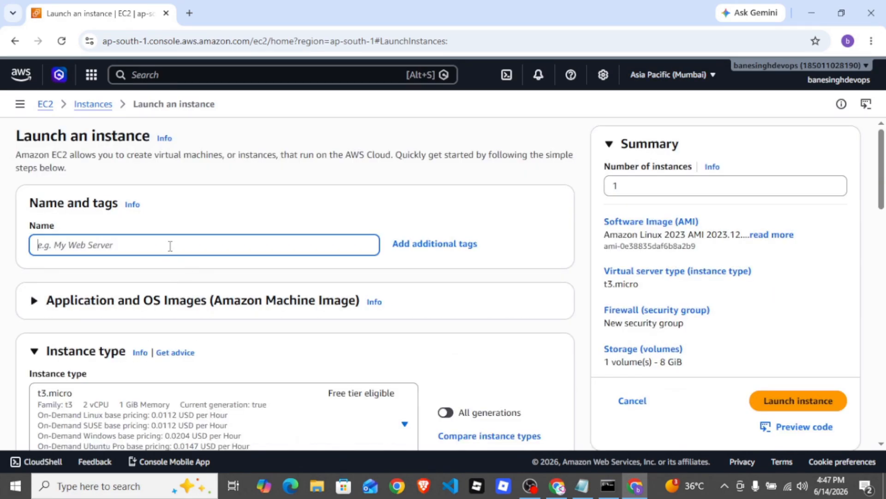
type("Web-Server")
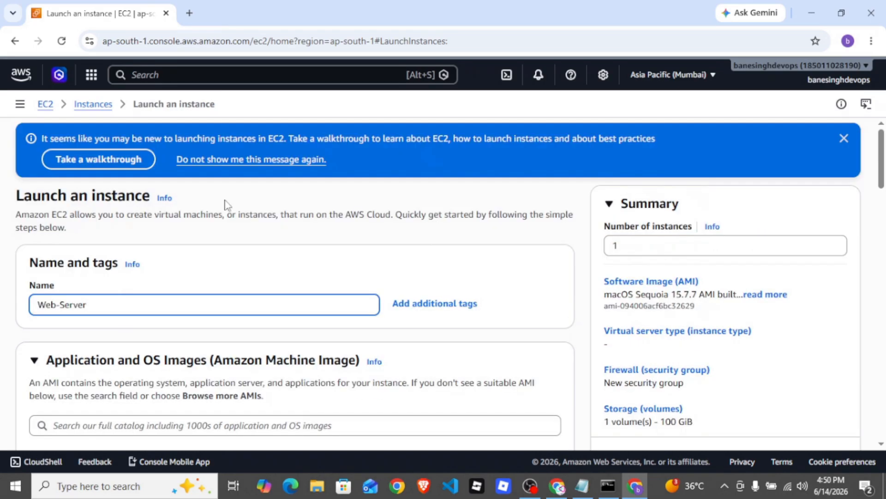
Choose Amazon Linux as the instance's operating system image and check its architecture options
scroll(156, 223, "down", 2)
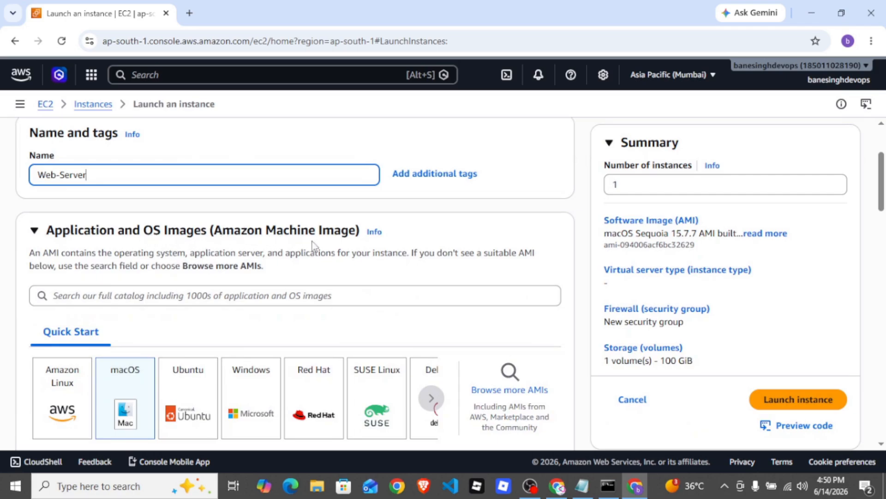
scroll(341, 245, "down", 1)
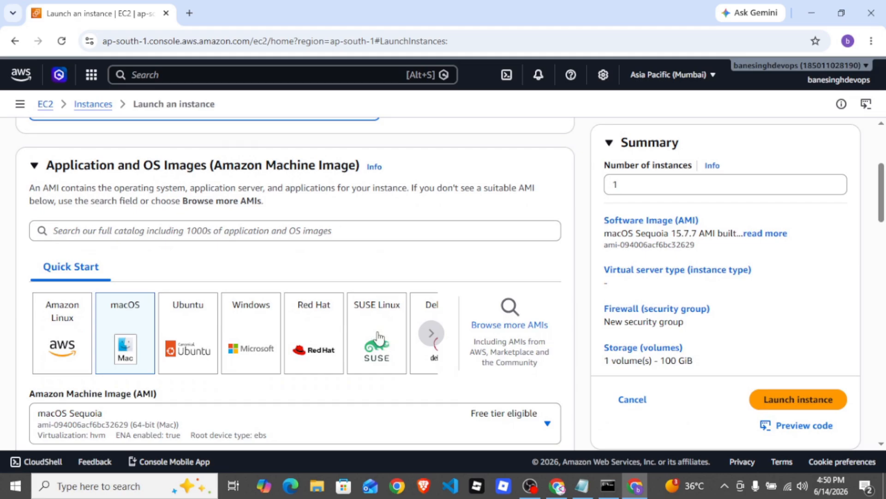
scroll(68, 277, "down", 1)
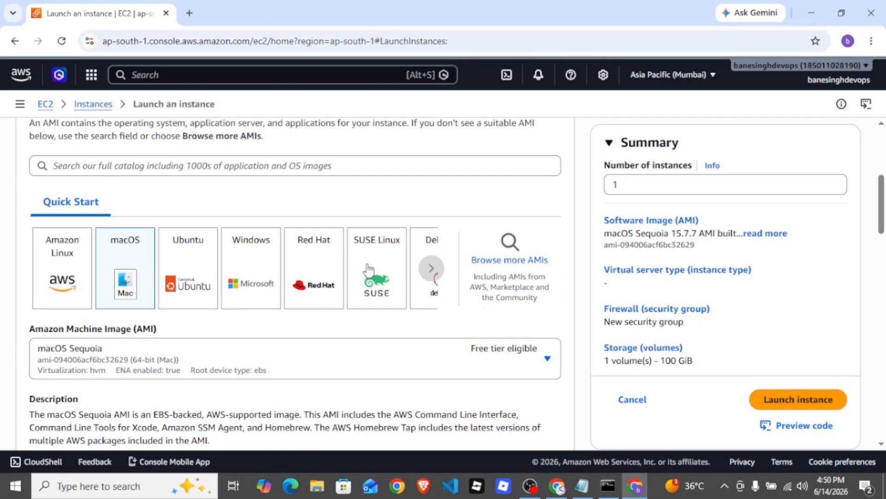
left_click(56, 272)
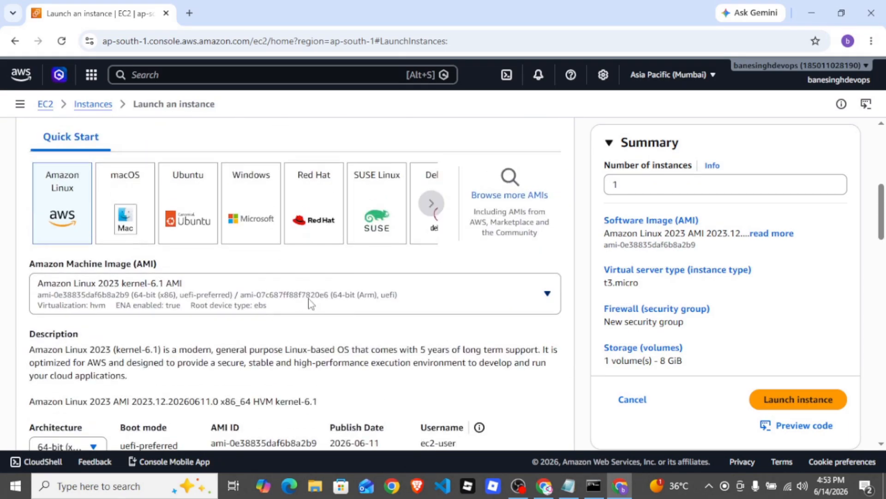
scroll(310, 303, "down", 3)
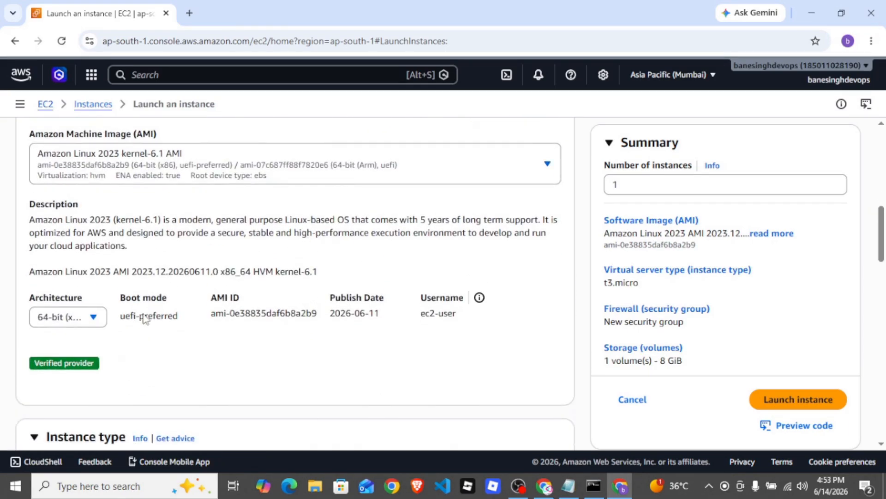
left_click(92, 318)
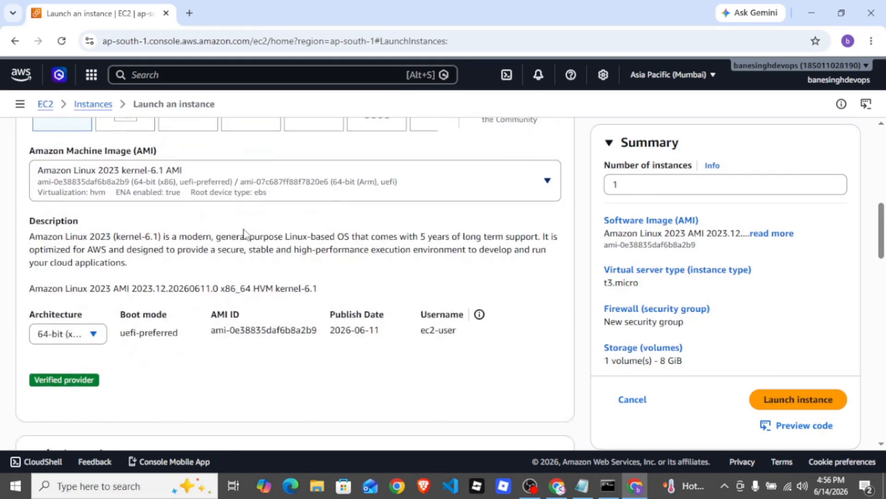
Start creating a new key pair for the instance login and name it web-server
scroll(243, 233, "down", 5)
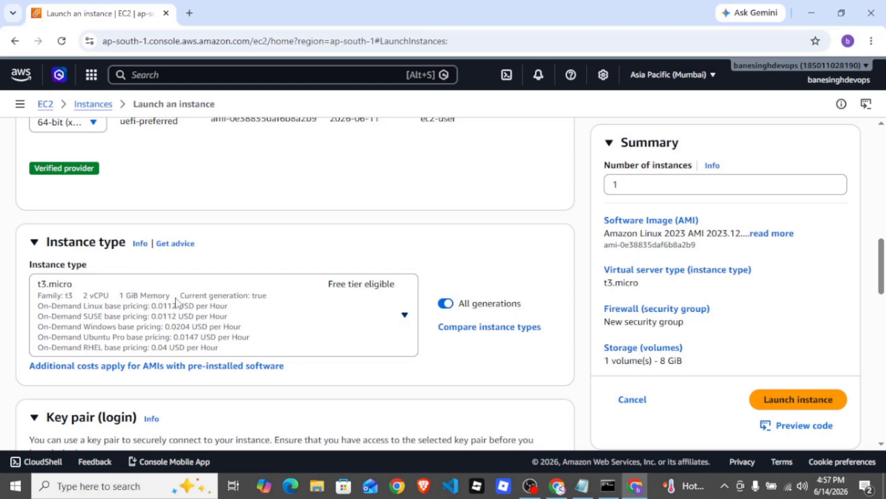
scroll(175, 301, "down", 3)
scroll(224, 257, "up", 4)
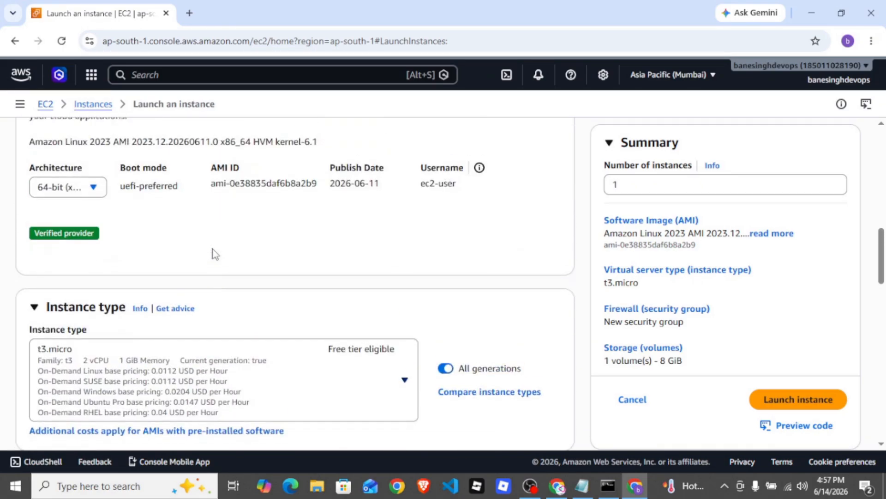
scroll(214, 253, "down", 4)
scroll(172, 307, "down", 3)
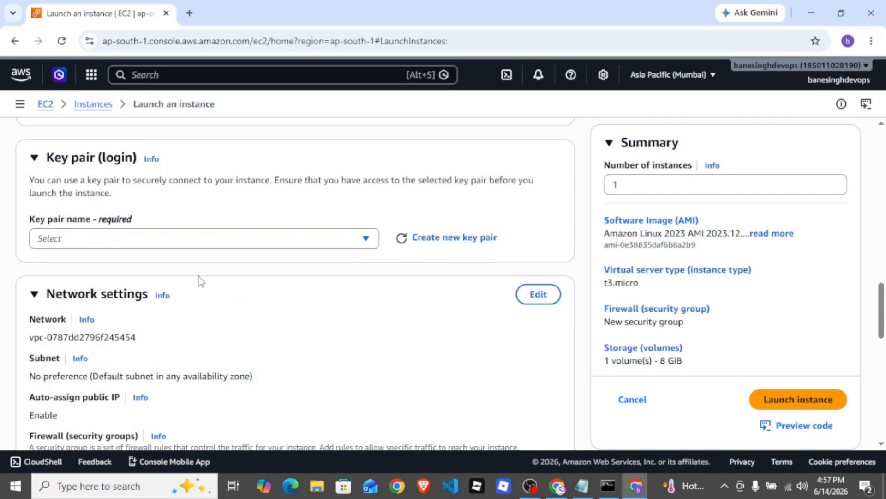
left_click(446, 241)
left_click(303, 198)
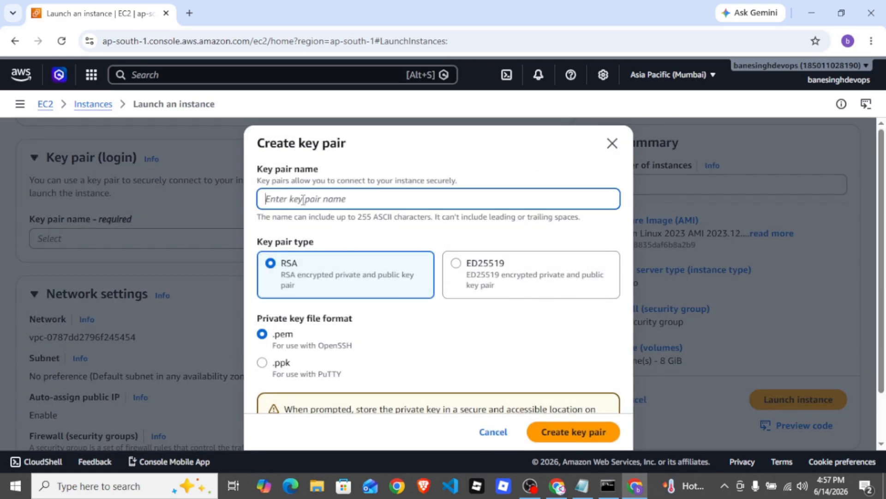
type("web-serv")
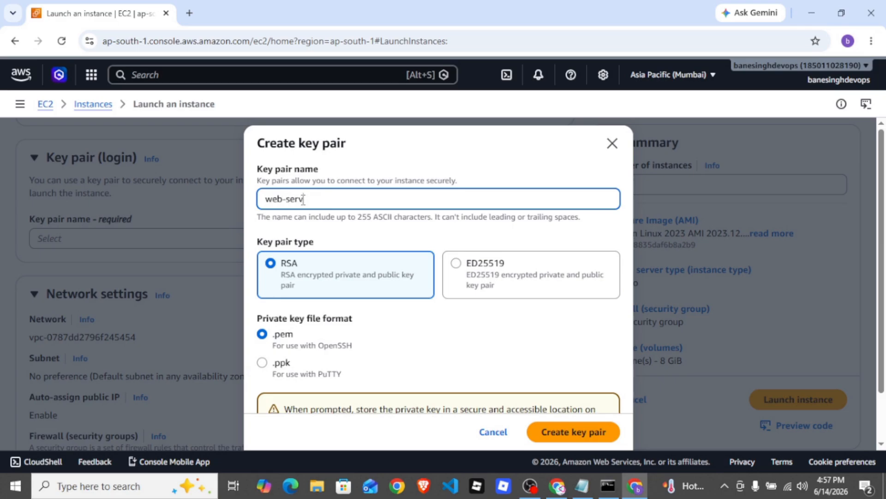
type("er")
Set the private key file format to .ppk and create the RSA key pair
scroll(438, 272, "down", 2)
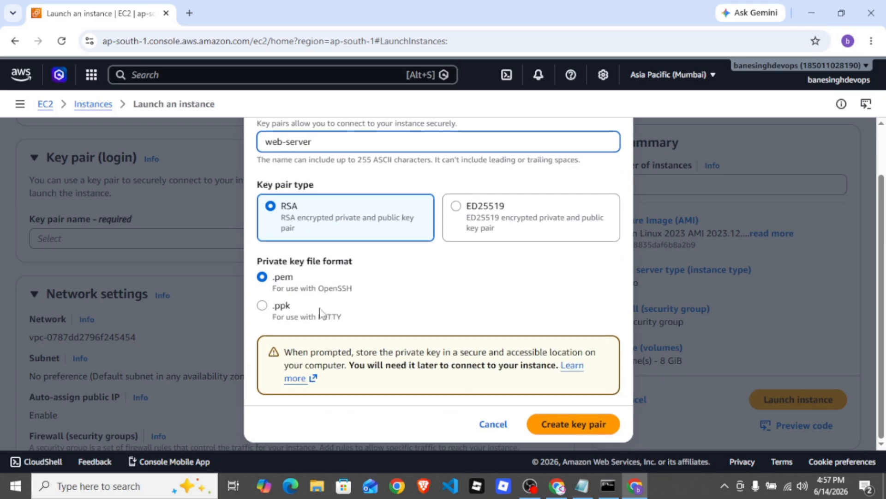
left_click(262, 306)
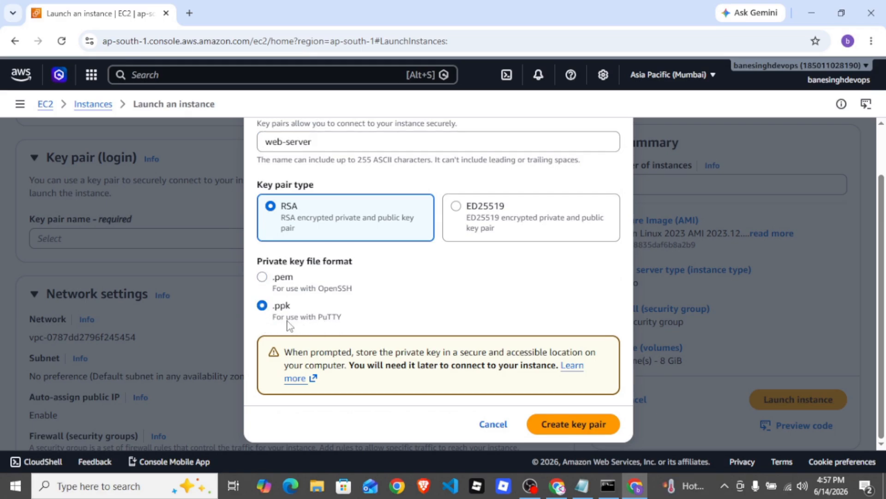
left_click(262, 278)
left_click(262, 307)
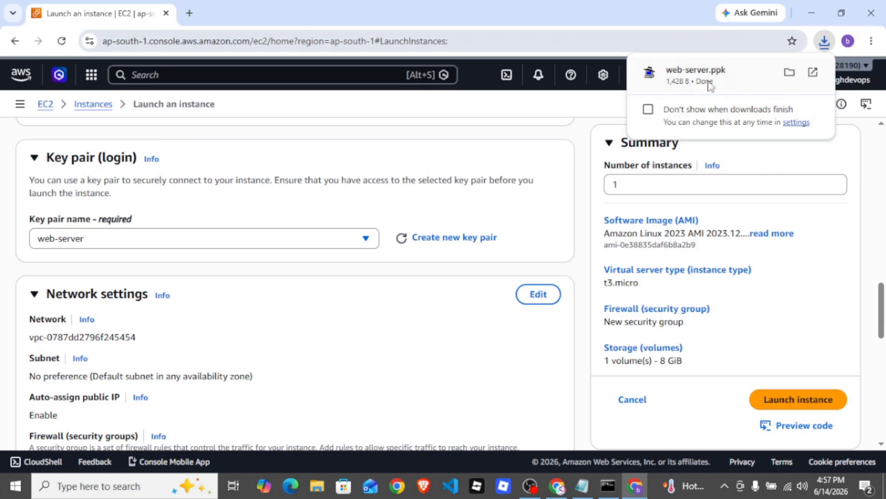
Open the instance's network settings for editing, showing the VPC, subnet and security group fields
scroll(267, 316, "down", 2)
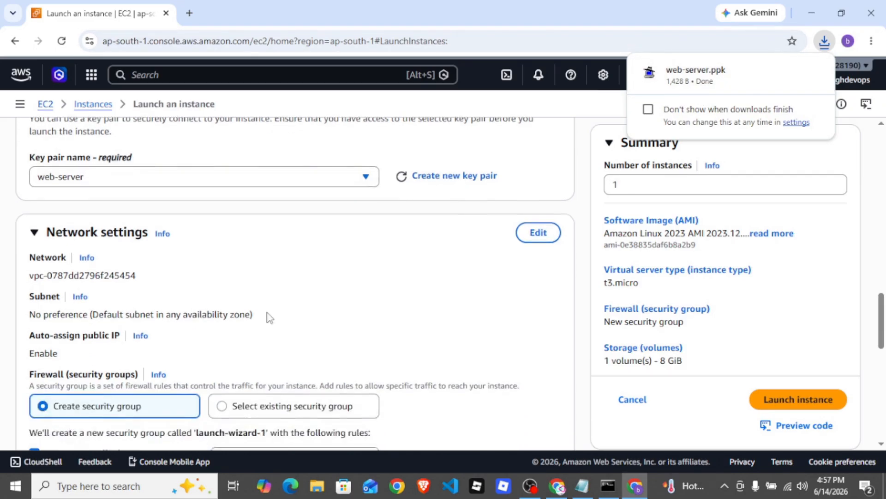
scroll(268, 323, "down", 1)
scroll(231, 300, "up", 3)
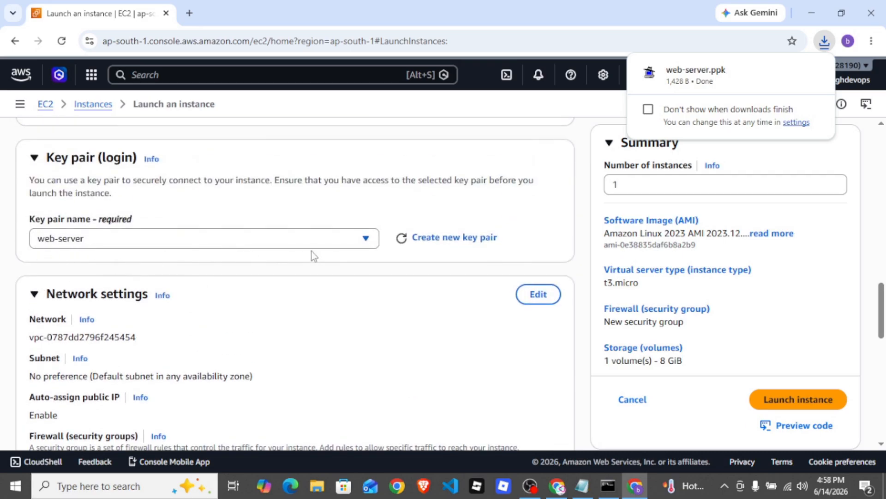
scroll(418, 294, "down", 3)
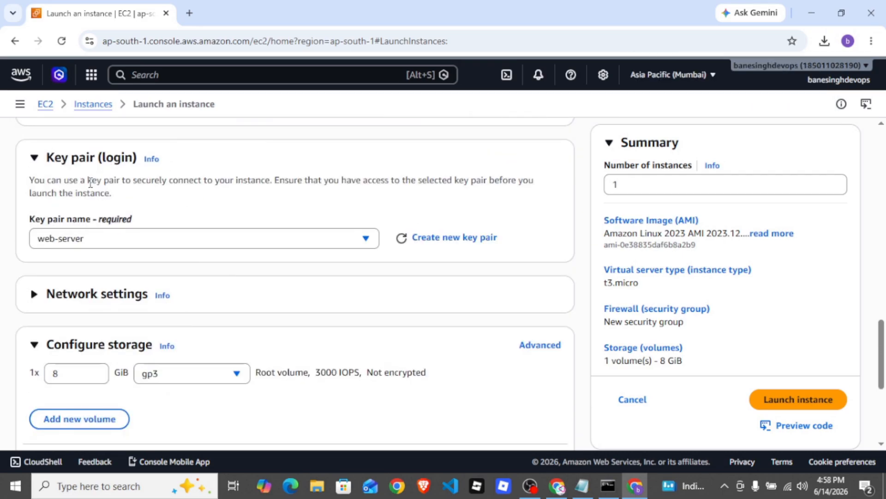
scroll(279, 265, "down", 1)
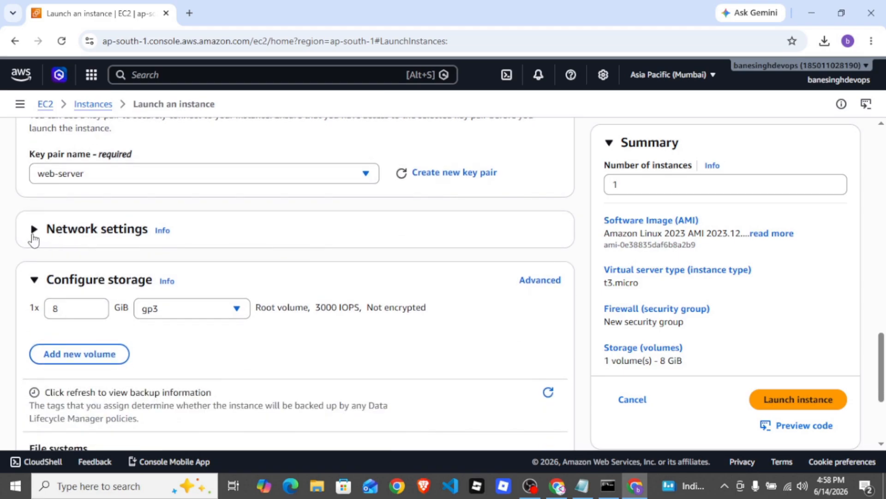
left_click(70, 245)
scroll(261, 263, "down", 1)
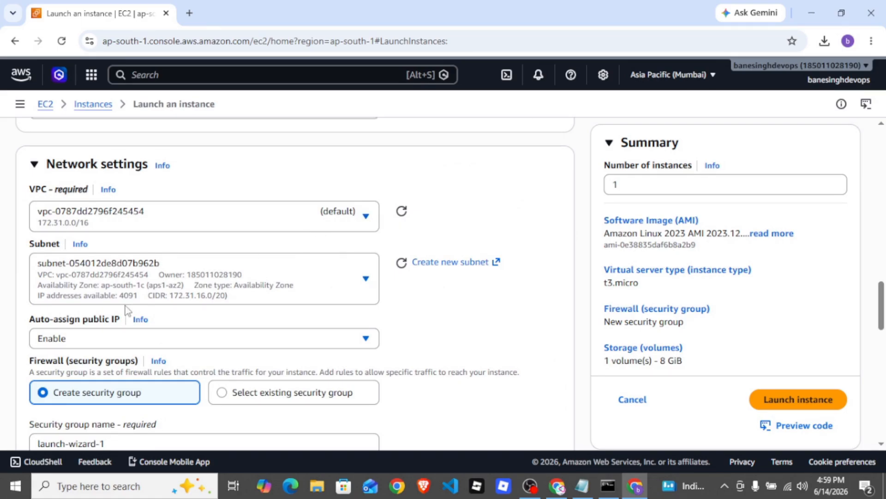
Replace the default name of the new security group with web-server-sq
scroll(223, 284, "down", 1)
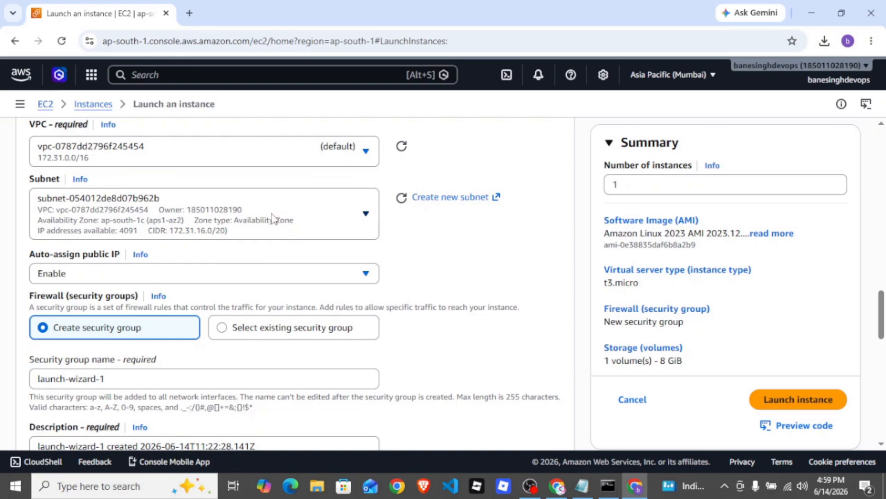
scroll(277, 217, "down", 1)
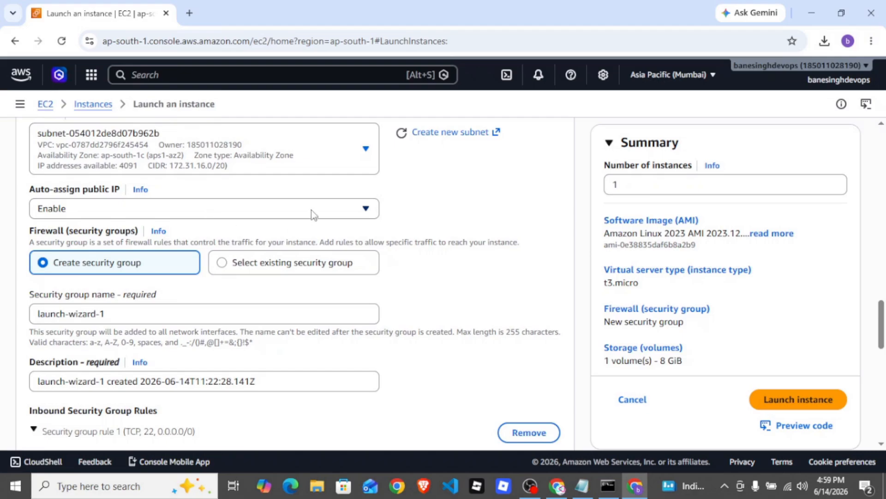
scroll(192, 268, "down", 1)
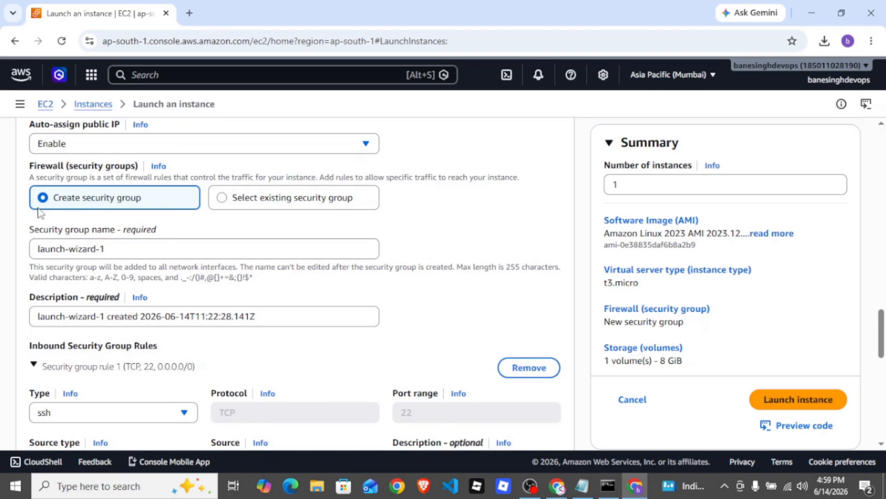
left_click(170, 254)
key("ctrl+a")
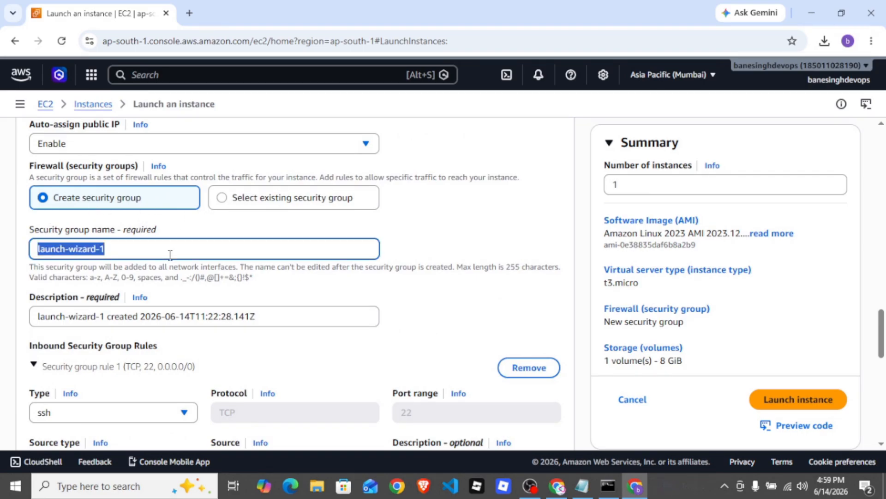
key("BackSpace")
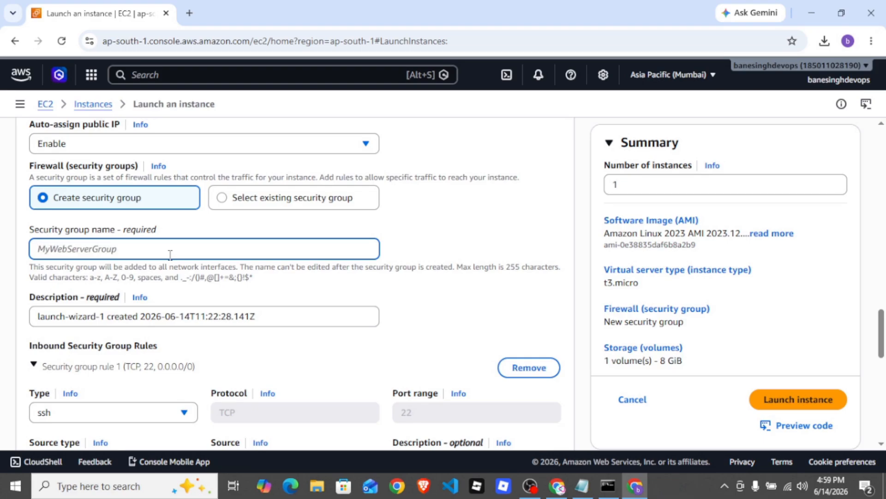
type("we")
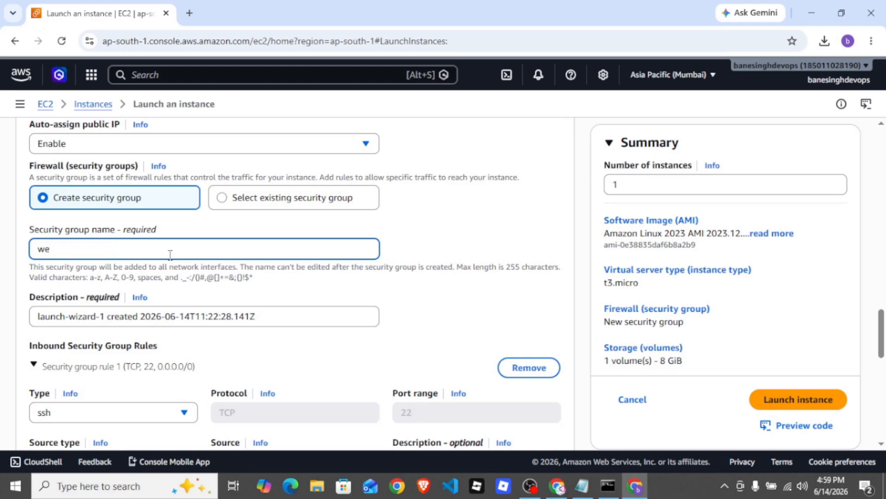
type("b-server-")
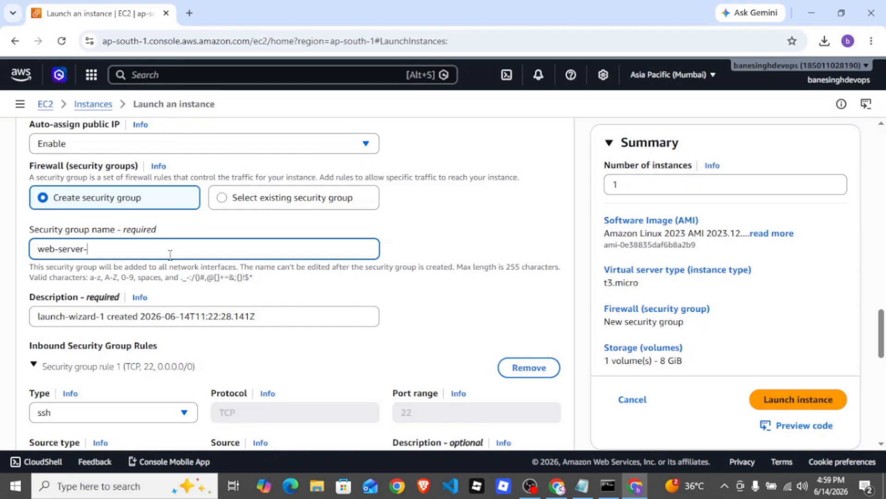
type("sq")
Copy the security group name web-server-sq into the required description, replacing the default text
scroll(318, 252, "down", 2)
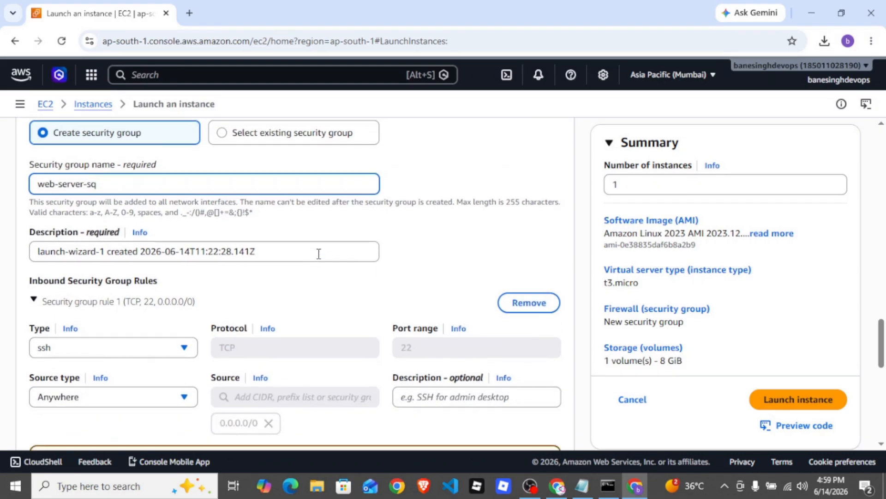
key("ctrl+shift+Left")
key("ctrl+shift+Left")
key("ctrl+shift+Left")
key("ctrl+c")
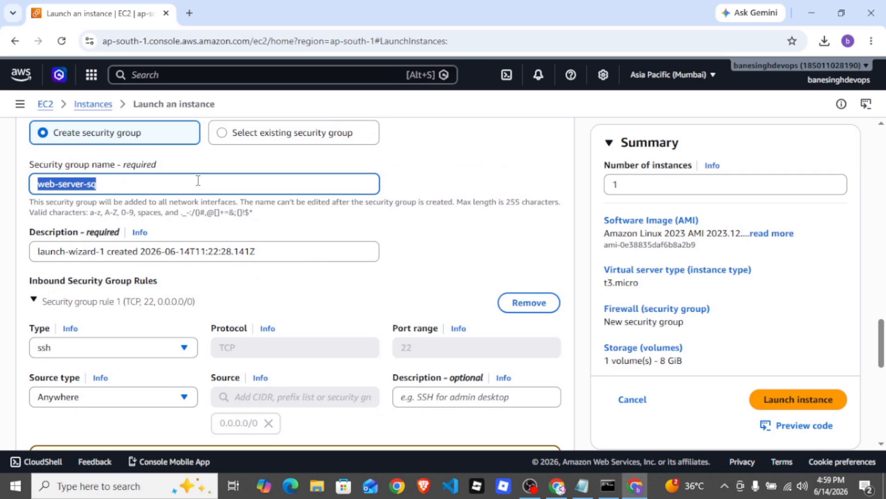
triple_click(287, 258)
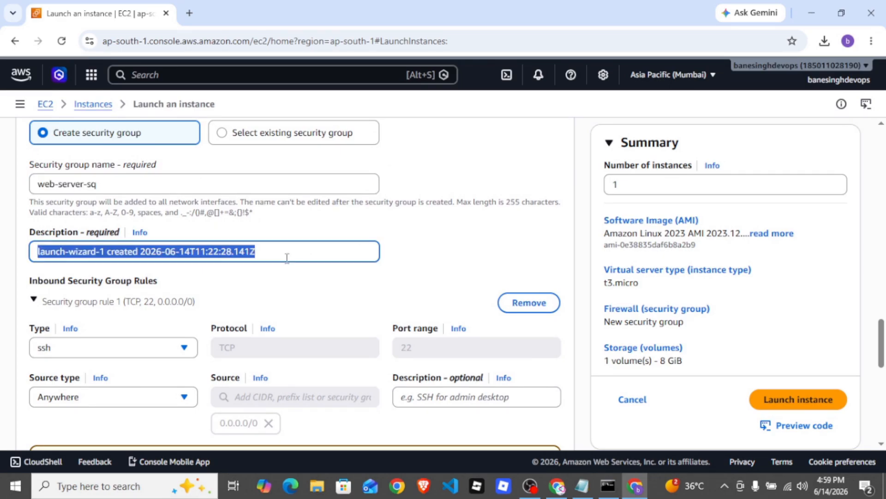
key("ctrl+v")
scroll(288, 257, "down", 1)
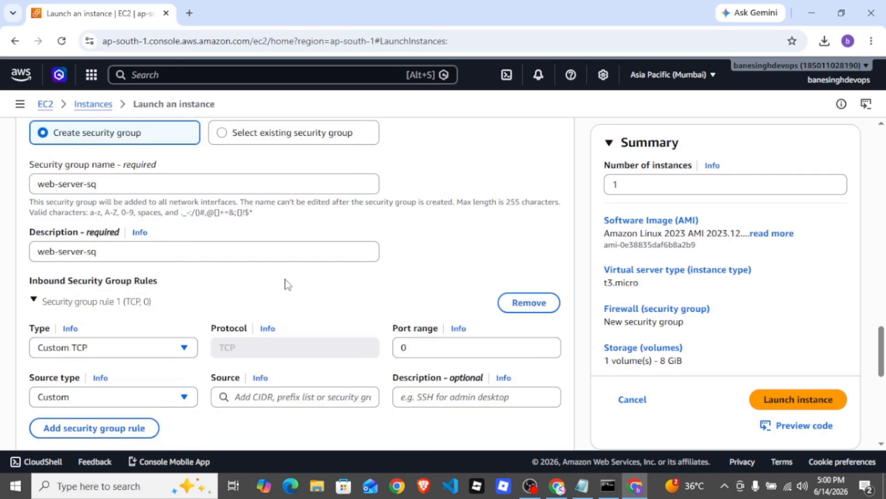
Set the type of the first inbound security group rule to ssh
scroll(297, 275, "down", 1)
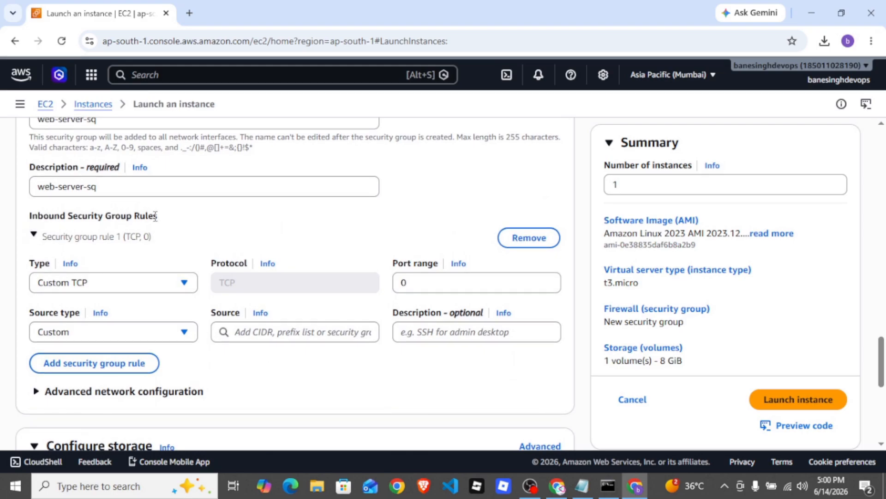
left_click(153, 286)
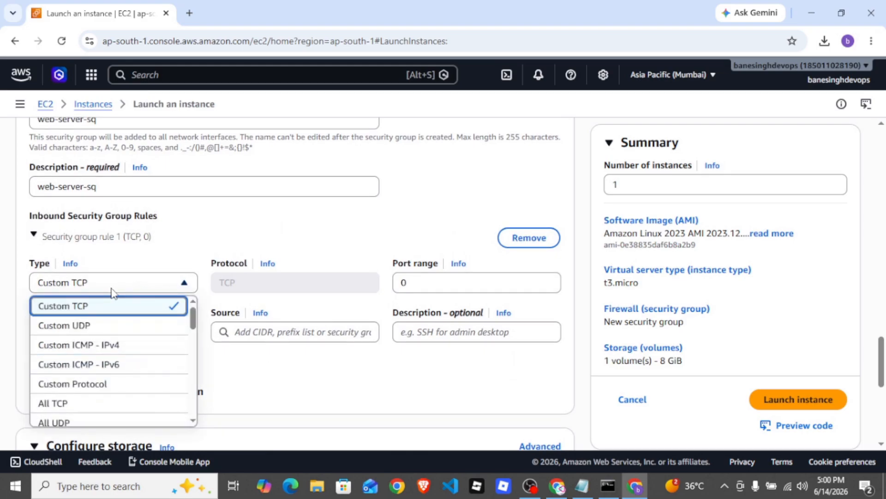
type("ssh")
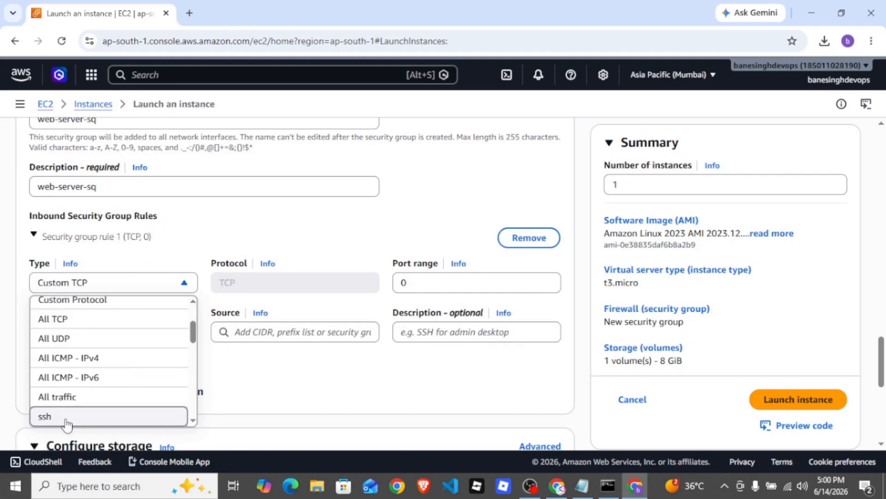
left_click(60, 416)
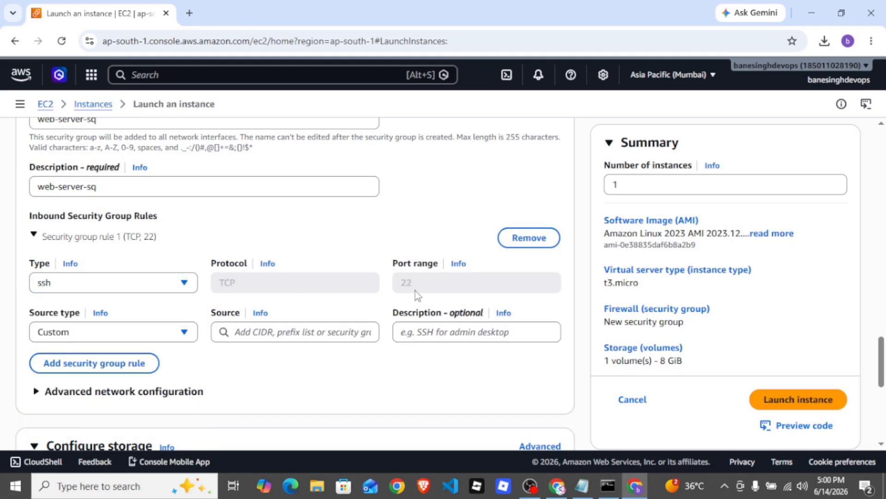
Set the source type of the ssh inbound rule to My IP, after trying Anywhere
scroll(414, 291, "down", 1)
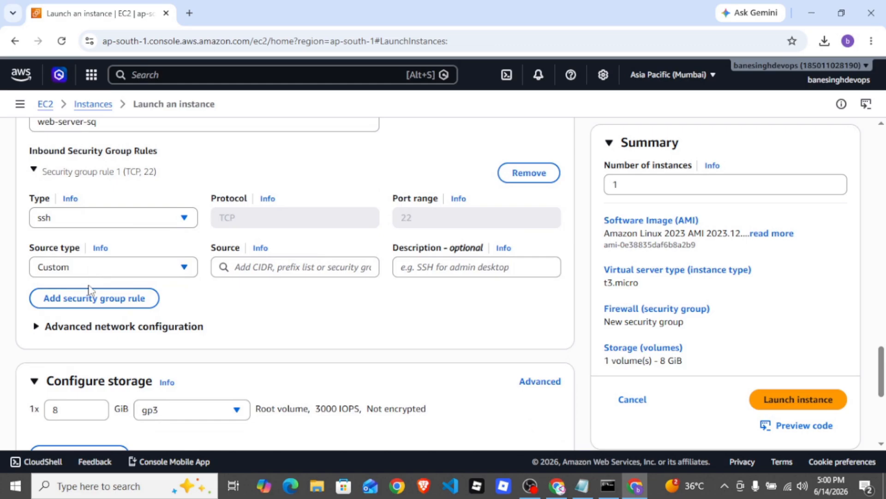
left_click(83, 267)
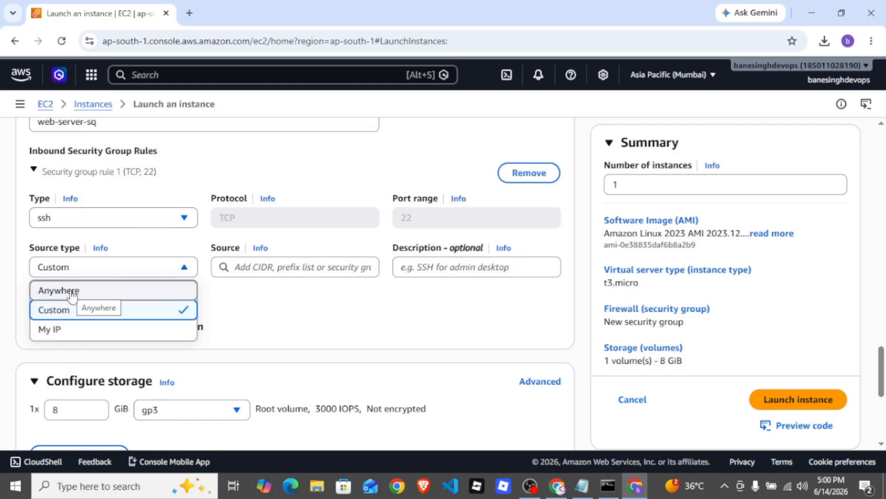
left_click(70, 291)
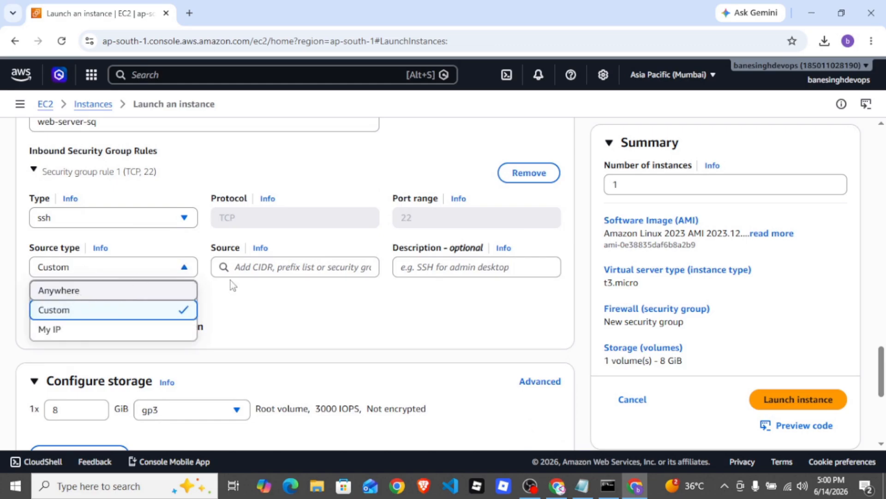
left_click(55, 272)
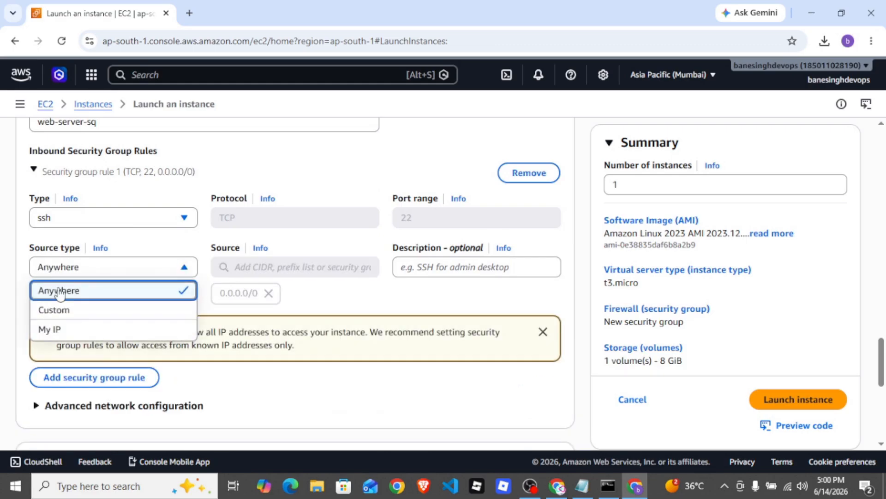
left_click(51, 329)
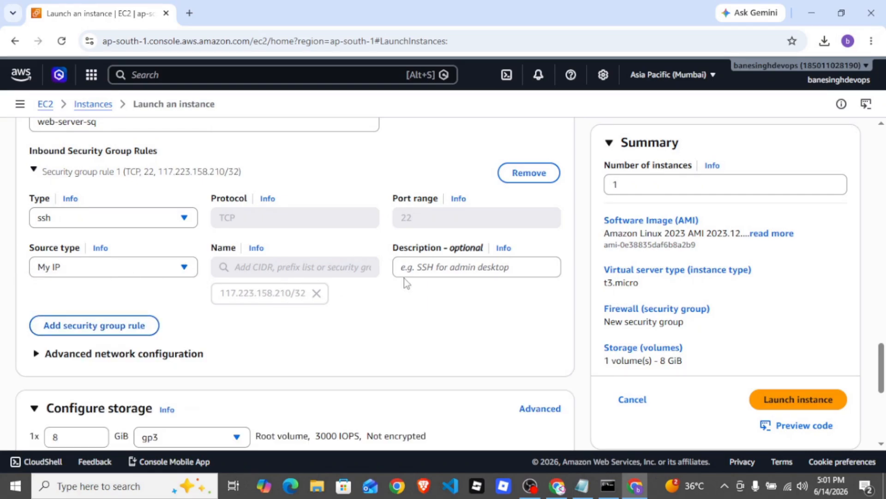
scroll(228, 247, "up", 3)
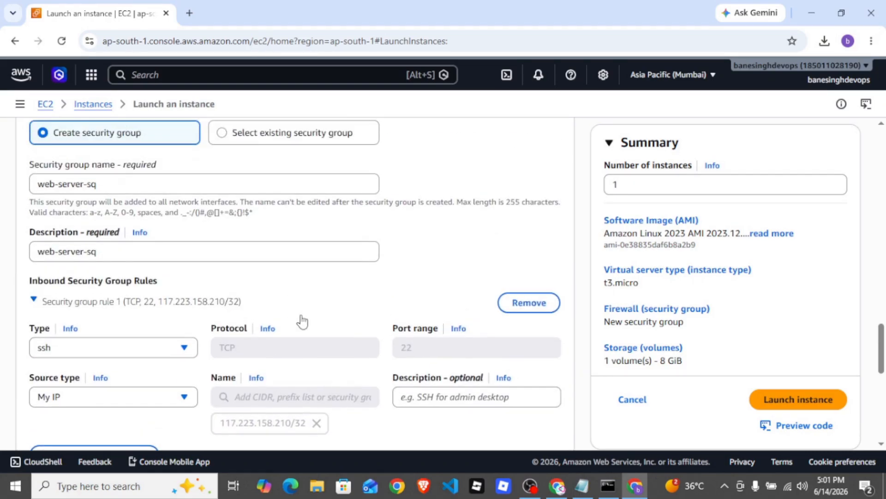
scroll(300, 320, "down", 3)
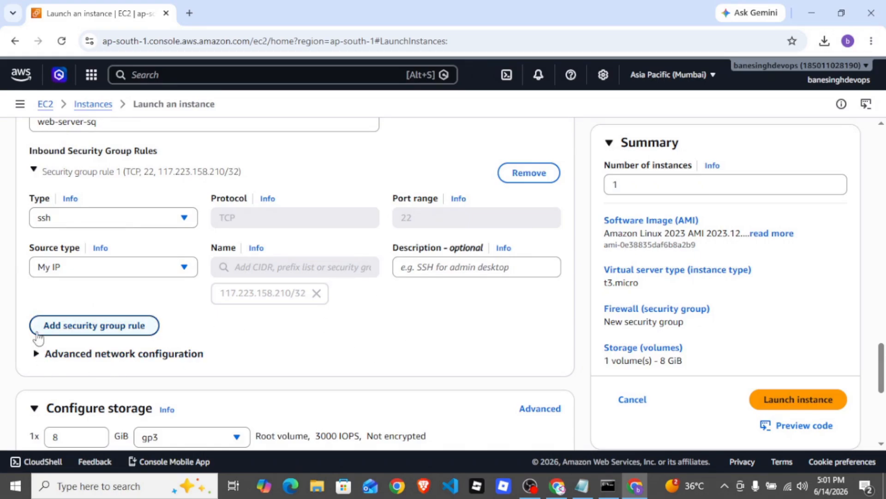
Expand the advanced details and paste the bash script that installs Nginx and creates a sample page into the user data
scroll(174, 293, "down", 1)
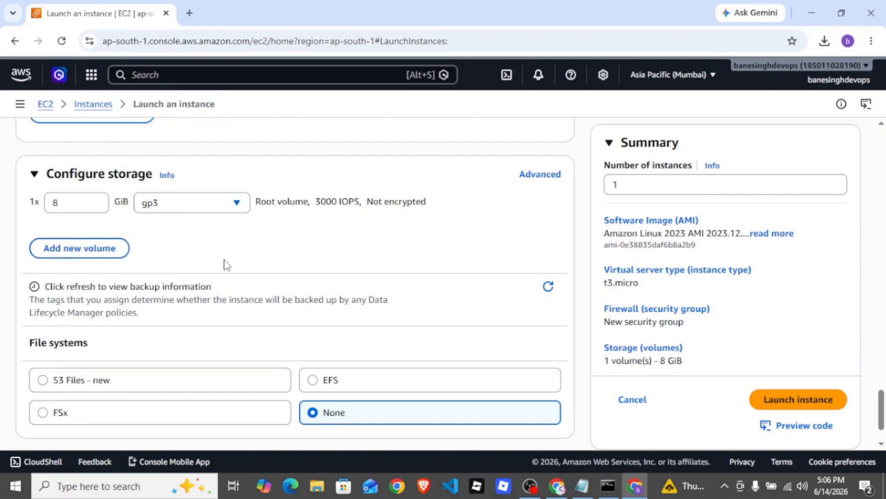
scroll(236, 263, "down", 2)
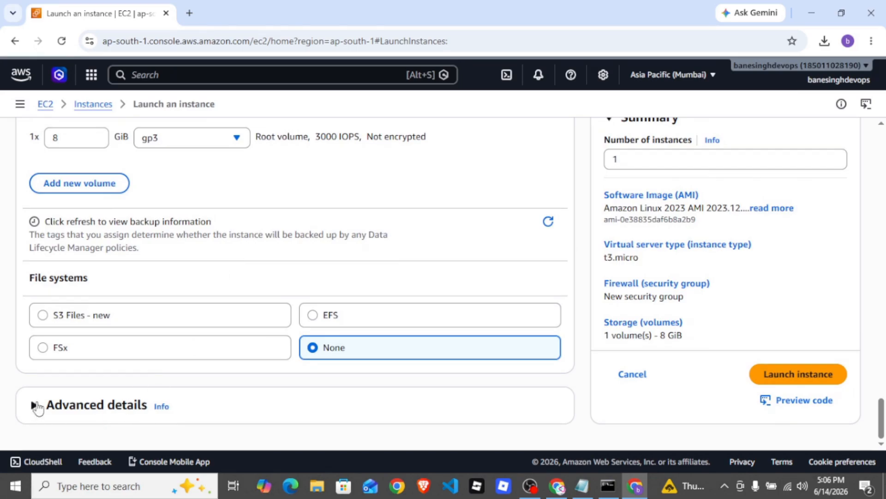
left_click(99, 409)
scroll(168, 258, "down", 10)
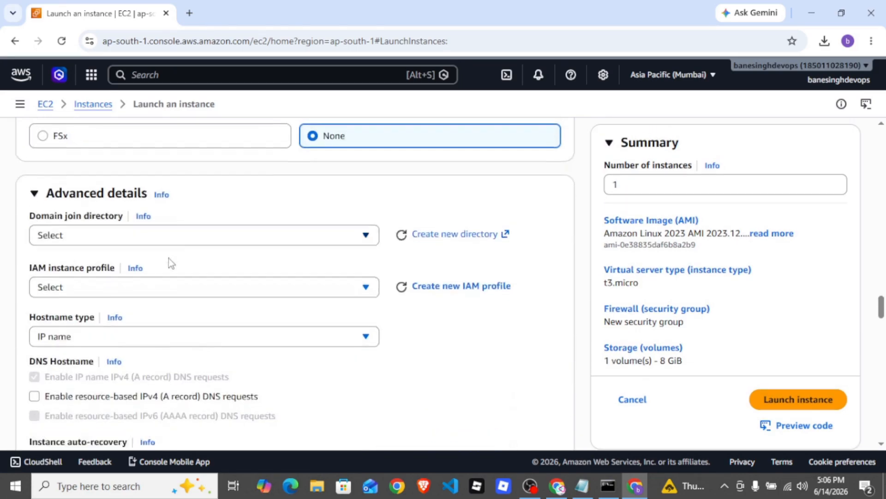
scroll(168, 263, "down", 15)
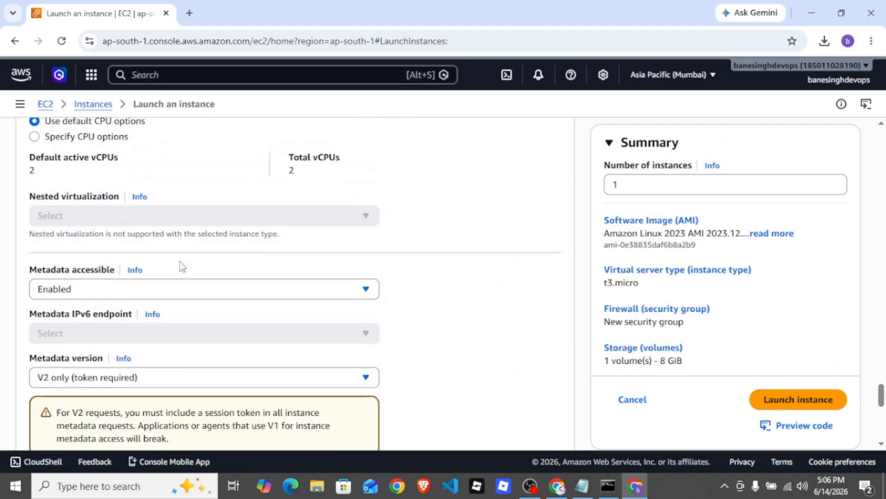
scroll(180, 264, "down", 5)
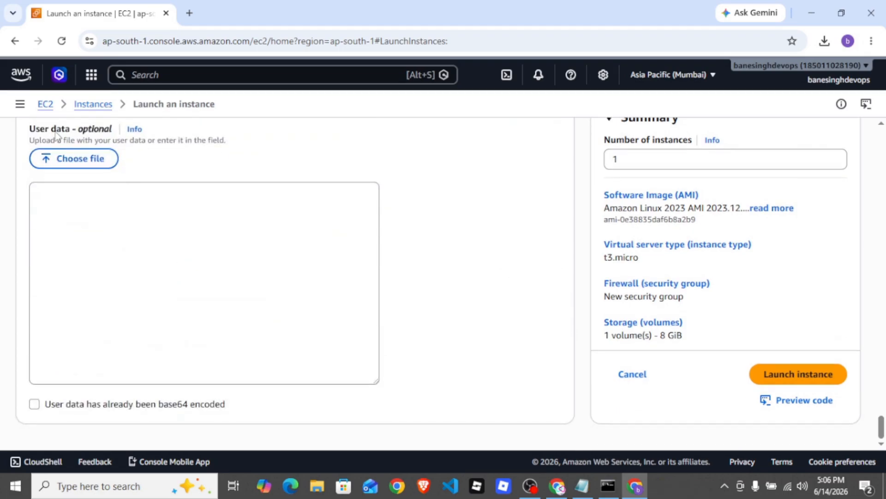
left_click(195, 263)
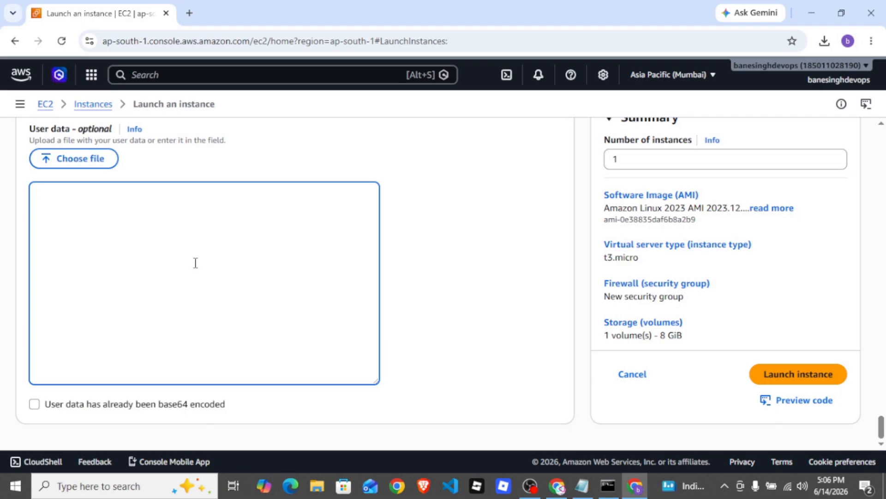
type("#!/bin/bash  # Update packages yum update -y  # Install Nginx amazon-linux-extras install nginx1 -y || yum install nginx -y  # Enable and start Nginx systemctl enable nginx systemctl start nginx  # Create sample page cat > /usr/share/nginx/html/index.html <<EOF <!DOCTYPE html> <html> <head> <title>Welcome to DevOps Done</title> </head> <body> <h1>Nginx Server Running on AWS EC2 | Please Subscribe The Channel!</h1> </body> </html> EOF  # Restart Nginx systemctl restart nginx")
Review the user data script's package update, Nginx install and start commands, sample HTML page and restart command
scroll(196, 261, "up", 4)
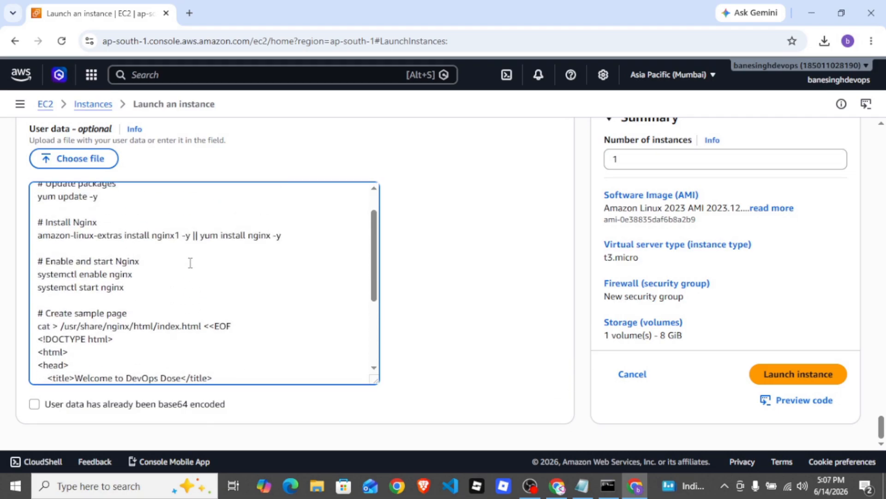
scroll(190, 262, "up", 2)
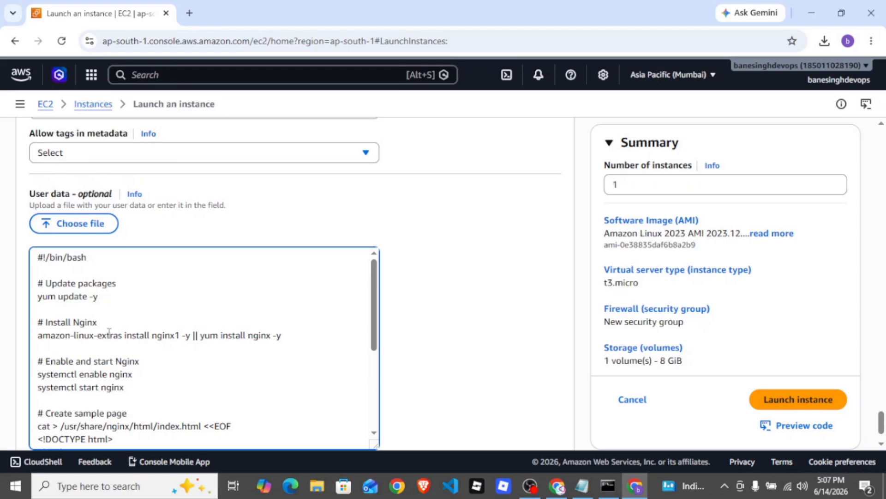
scroll(130, 339, "down", 3)
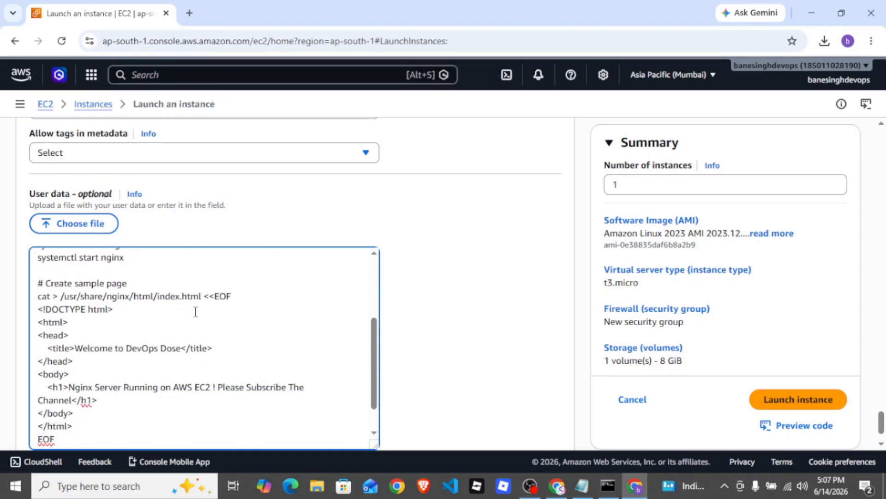
scroll(195, 311, "down", 2)
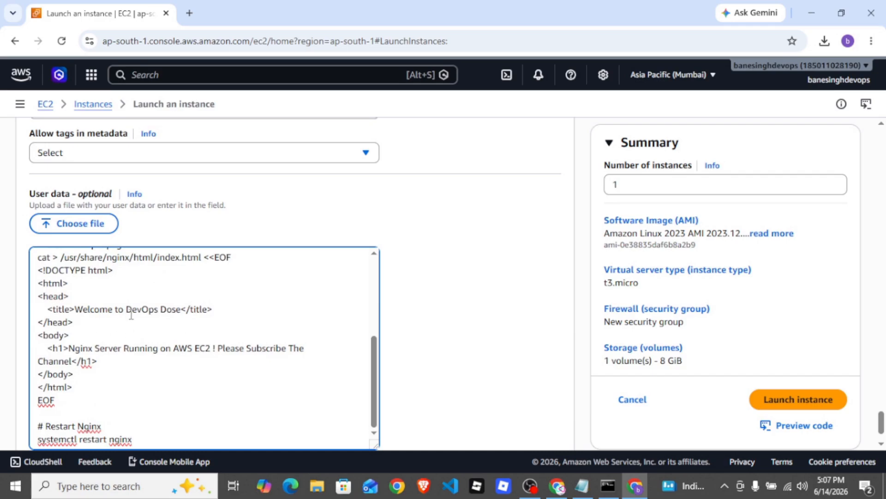
scroll(180, 342, "down", 1)
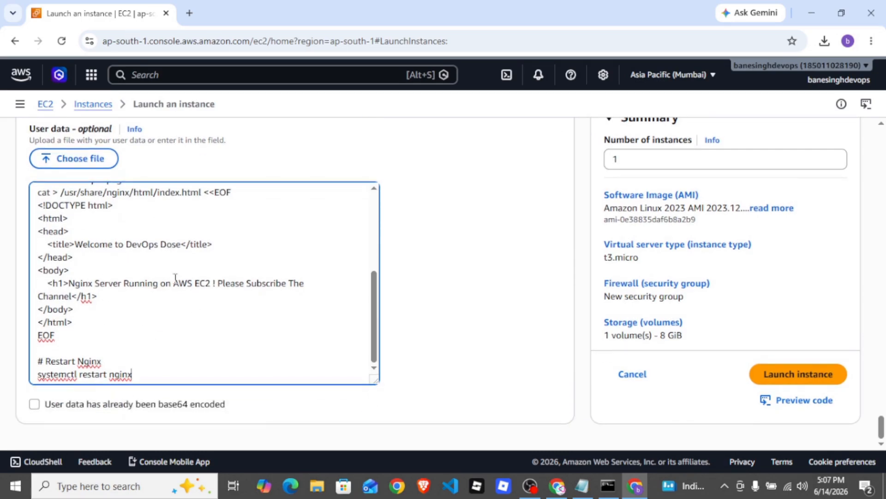
scroll(154, 310, "up", 2)
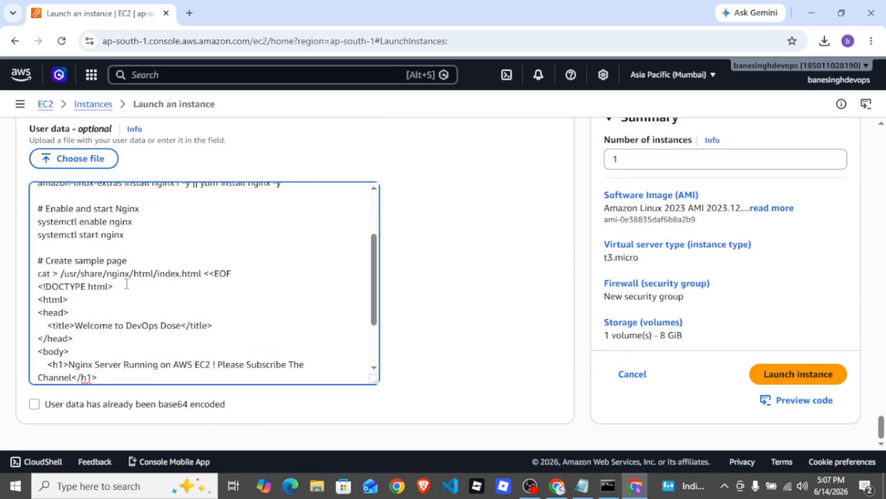
scroll(126, 283, "up", 1)
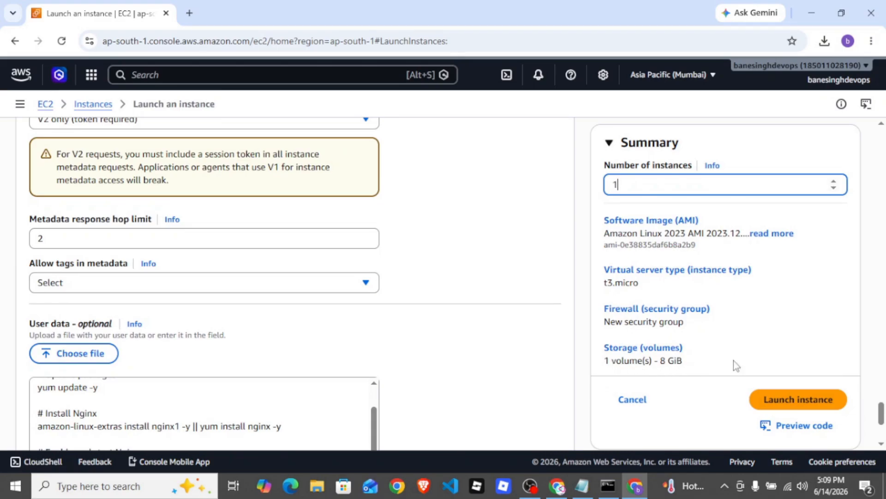
Launch the configured EC2 instance and go to the list of instances
left_click(791, 404)
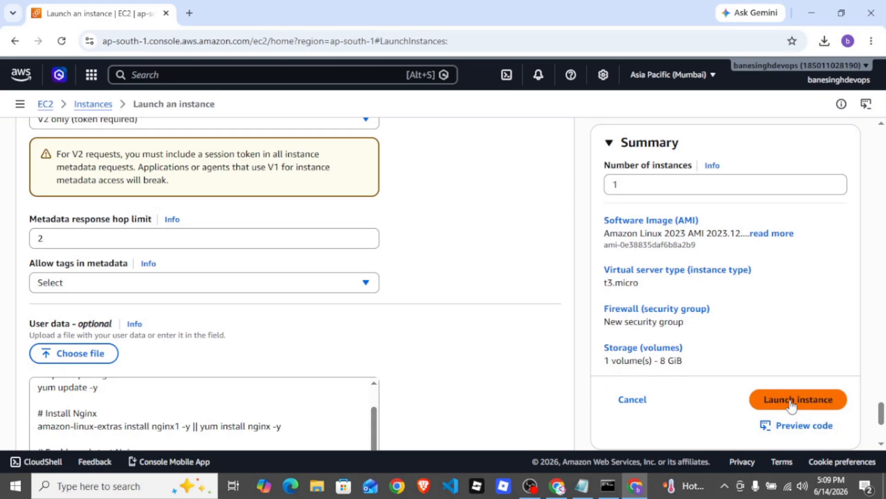
left_click(791, 405)
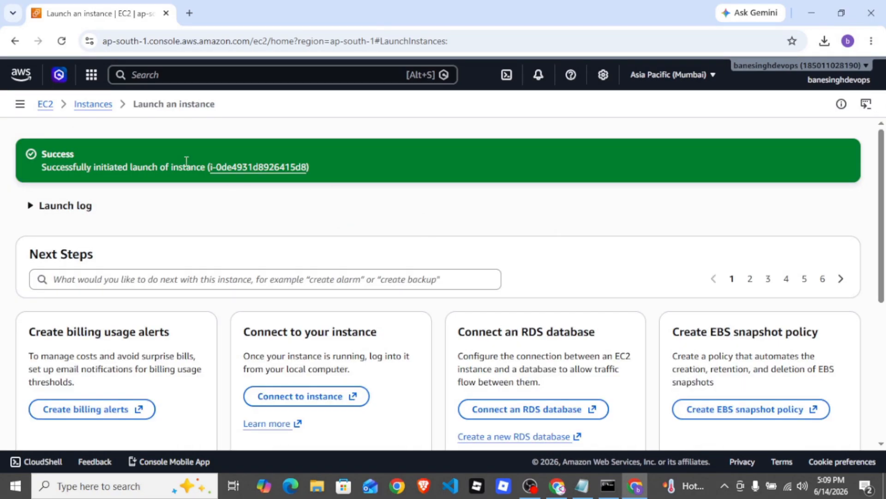
left_click(93, 106)
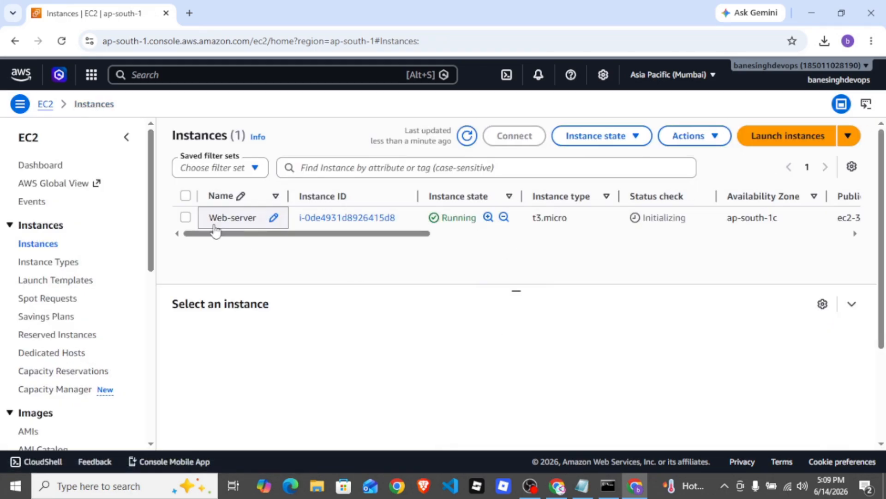
Examine the Web-server instance's state, type, availability zone, public DNS and public IPv4 address in the instances list
left_click_drag(370, 233, 444, 233)
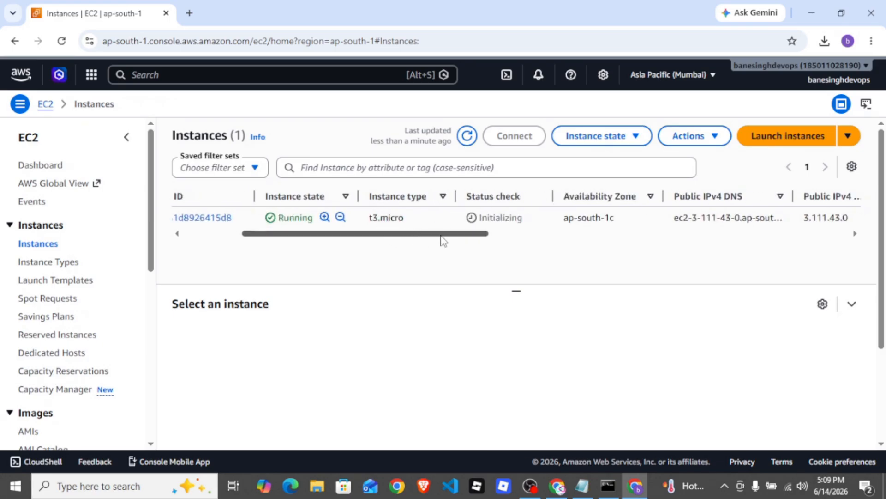
left_click_drag(455, 238, 506, 236)
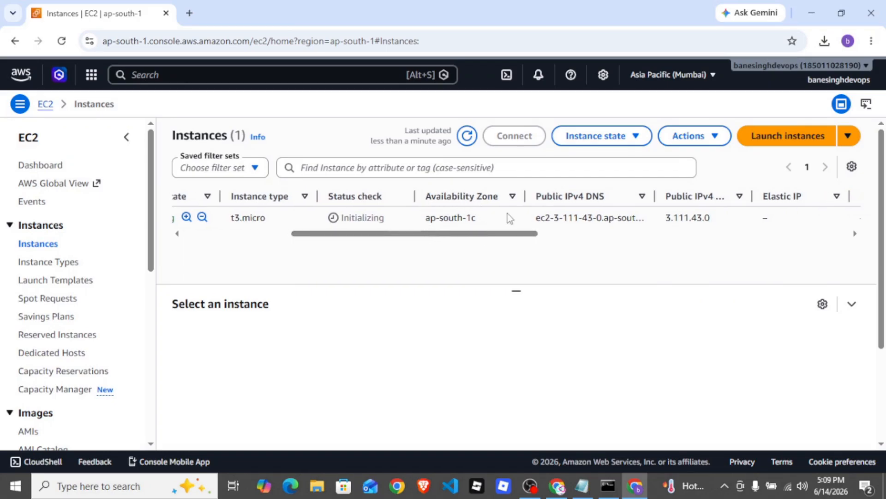
left_click_drag(525, 195, 545, 194)
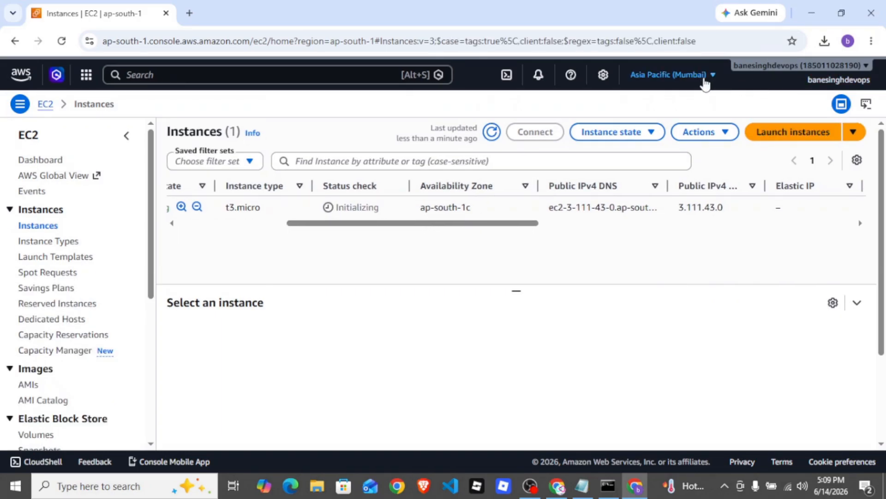
left_click_drag(457, 225, 515, 225)
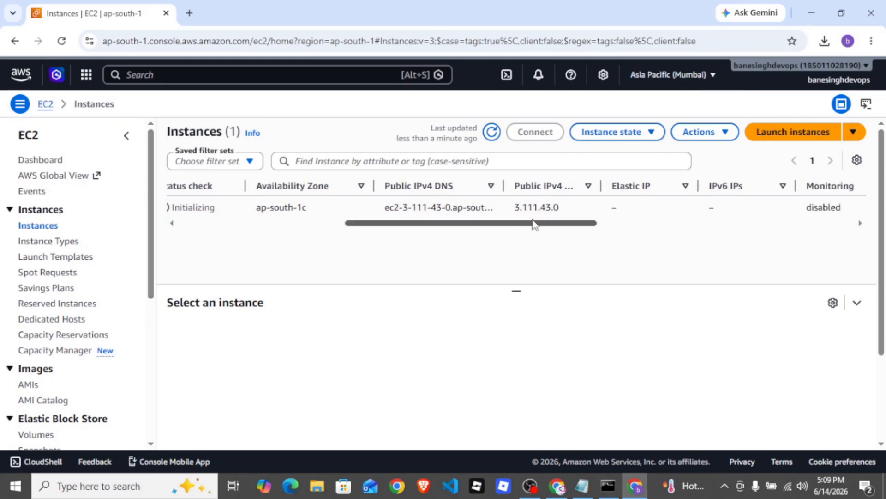
left_click_drag(544, 224, 732, 234)
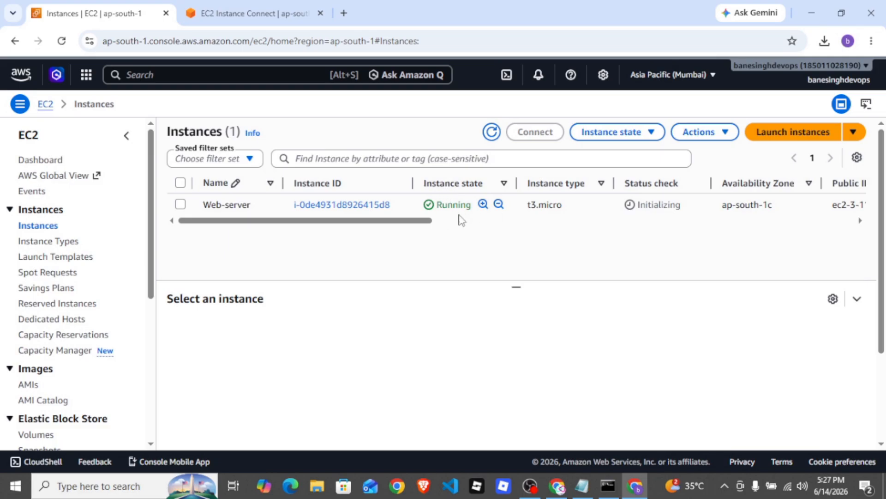
Try to connect to the Web-server instance with EC2 Instance Connect, using its public IP and the username ec2-user
left_click(180, 204)
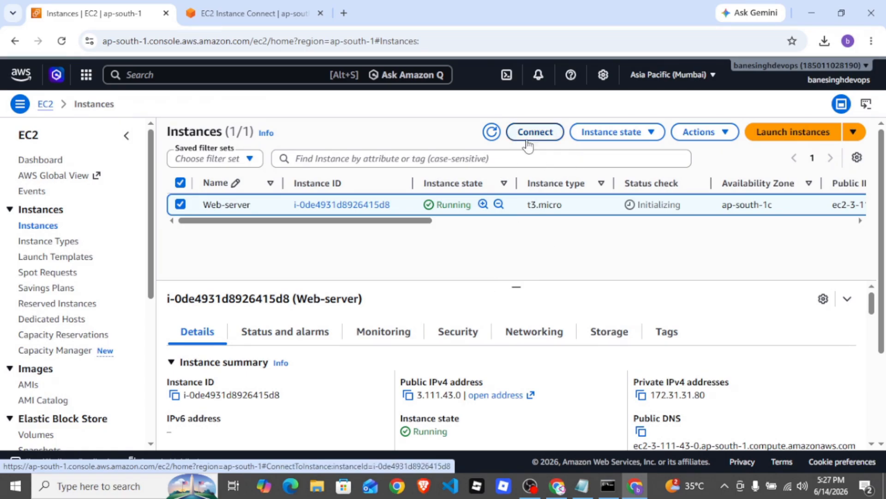
left_click(538, 132)
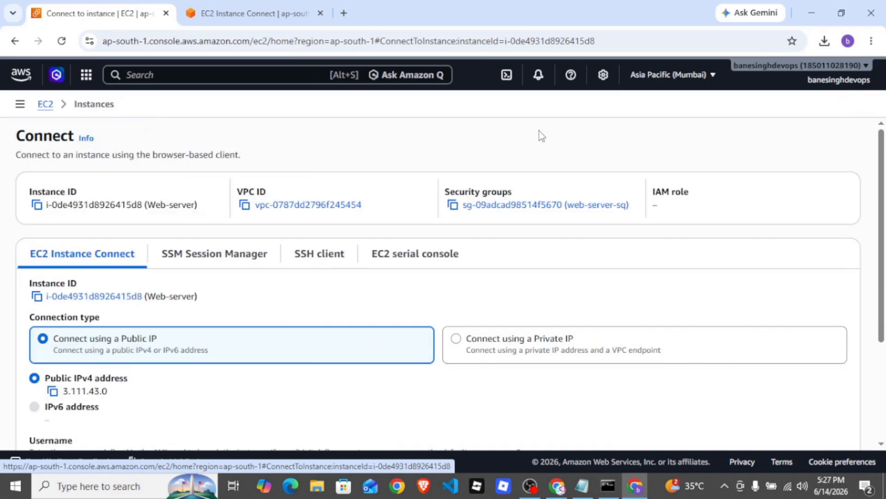
scroll(219, 249, "down", 1)
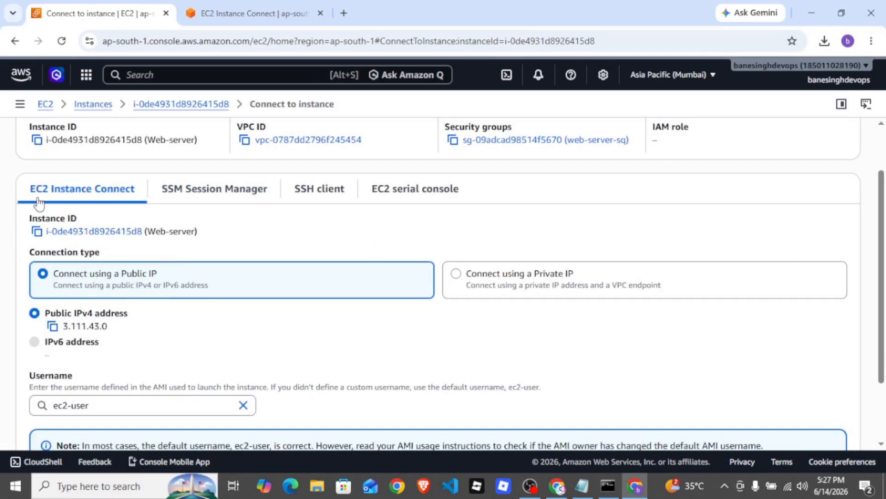
scroll(143, 215, "down", 1)
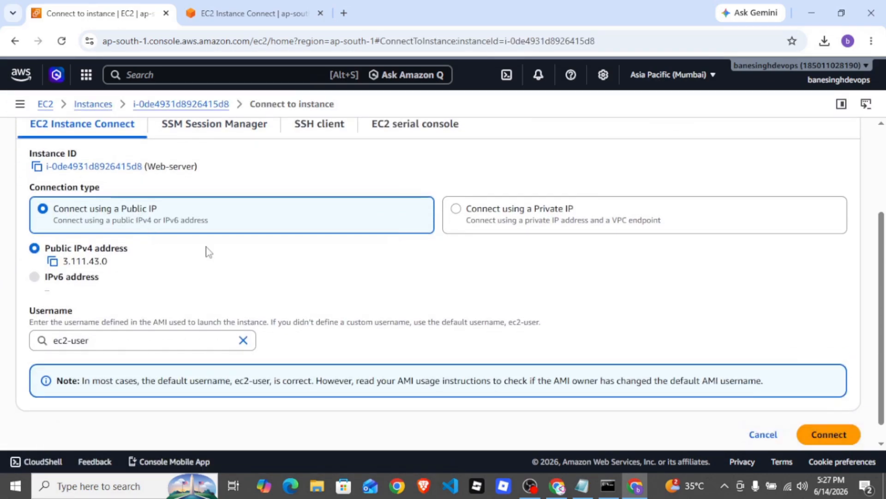
scroll(221, 250, "down", 1)
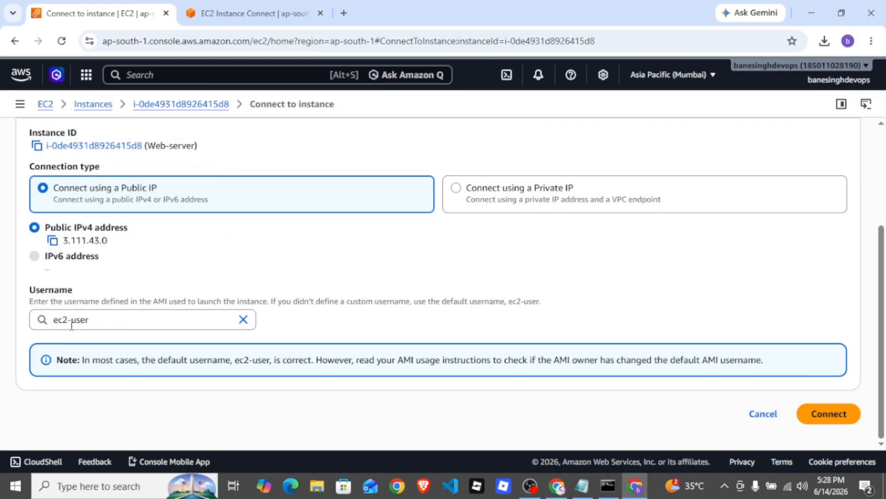
left_click(834, 420)
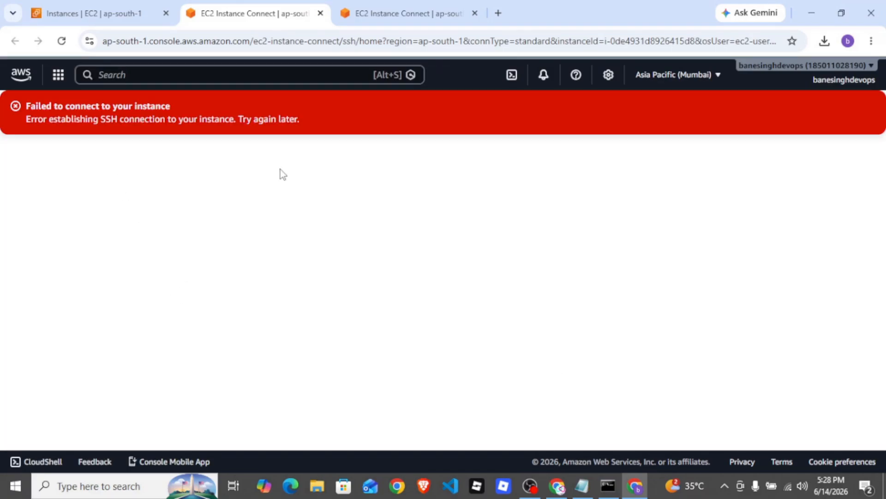
Switch to PuTTY and enter the Web-server instance's copied public IPv4 address, 3.111.43.0, as the host name
key("super")
type("put")
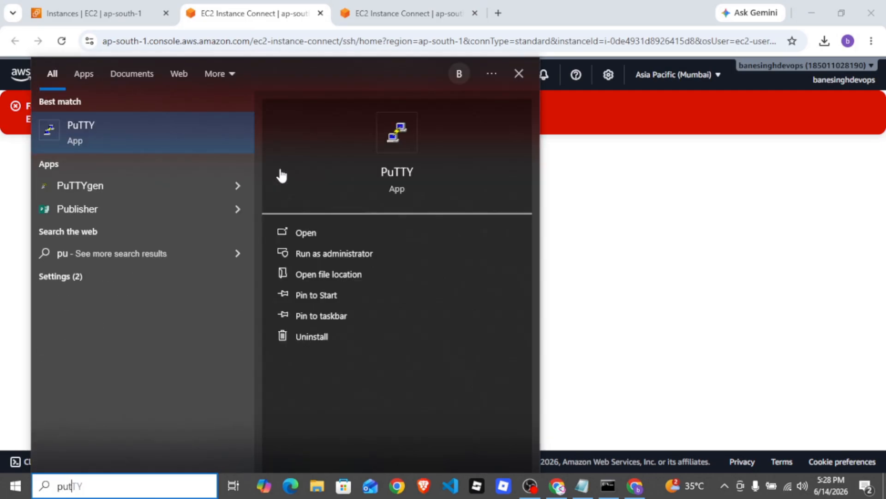
left_click(67, 129)
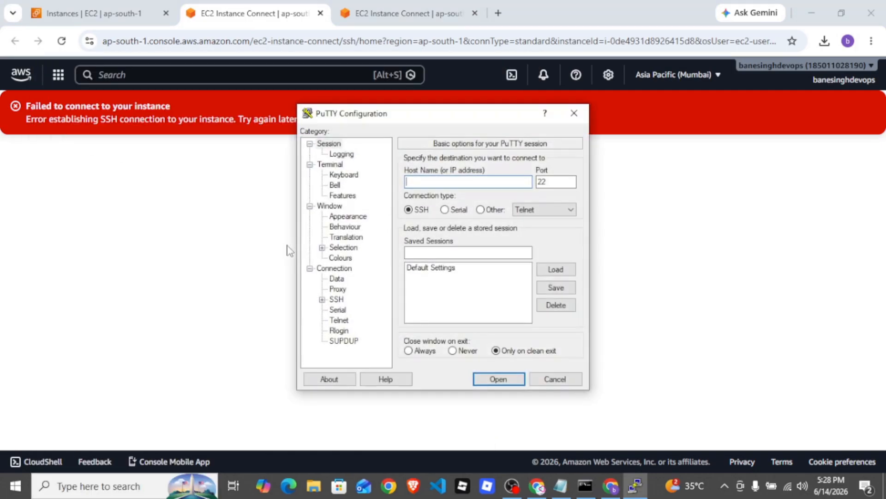
left_click(101, 13)
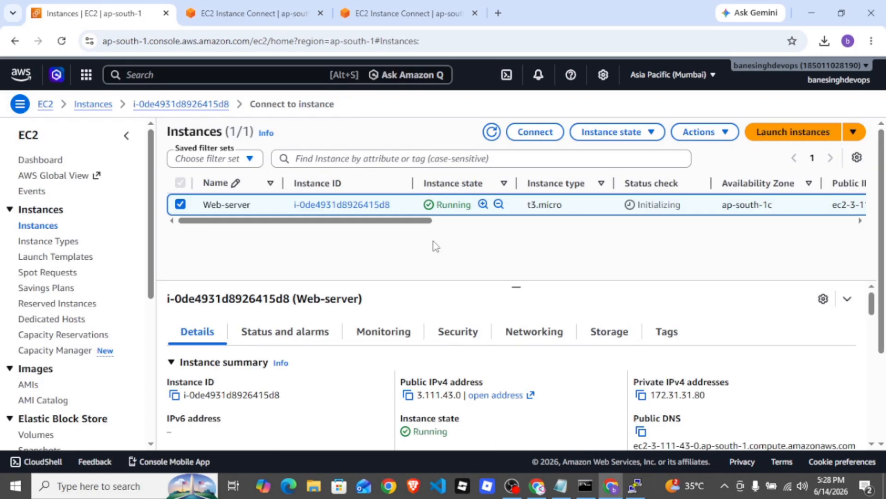
left_click(407, 396)
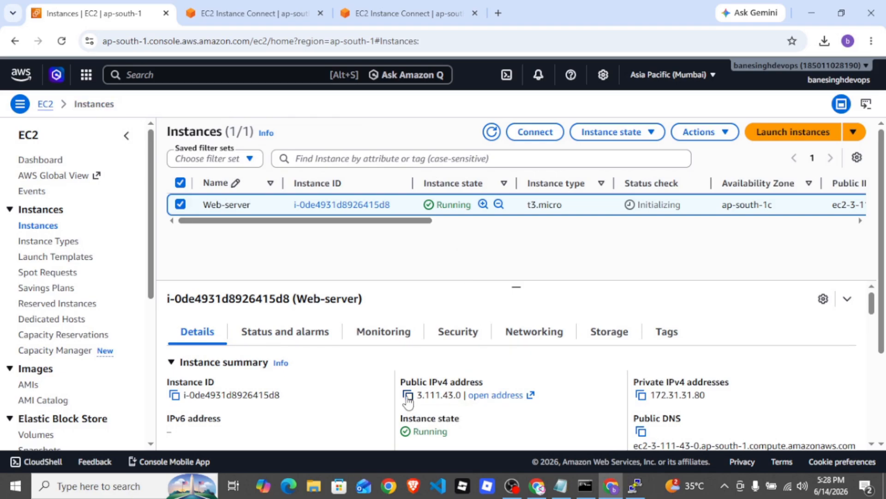
left_click(409, 396)
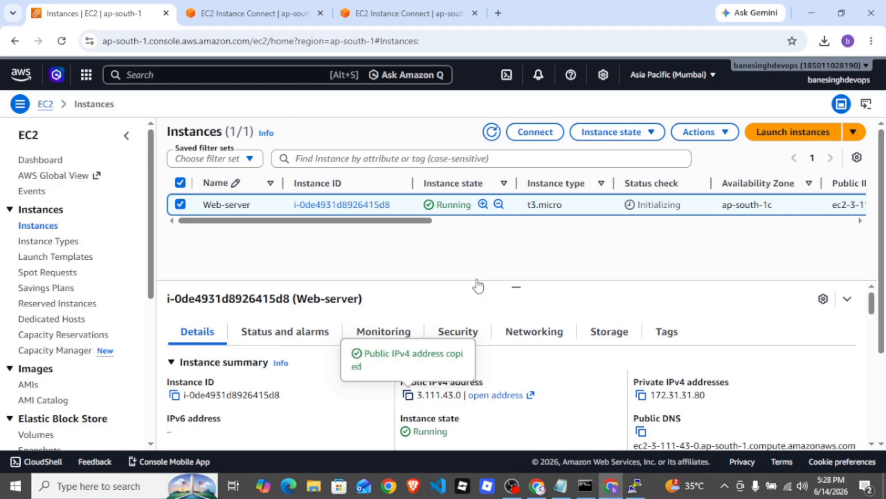
left_click(633, 487)
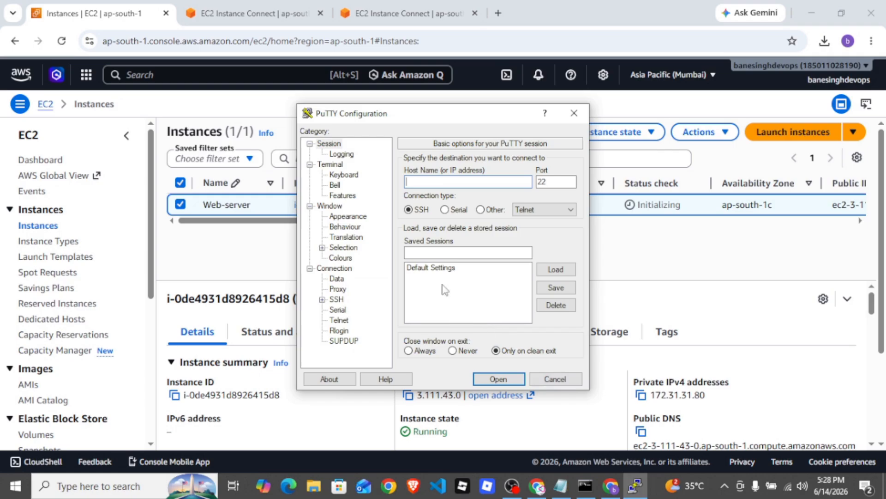
key("ctrl+v")
Set the web-server private key file from Downloads as the SSH authentication credential
left_click(309, 268)
left_click(310, 268)
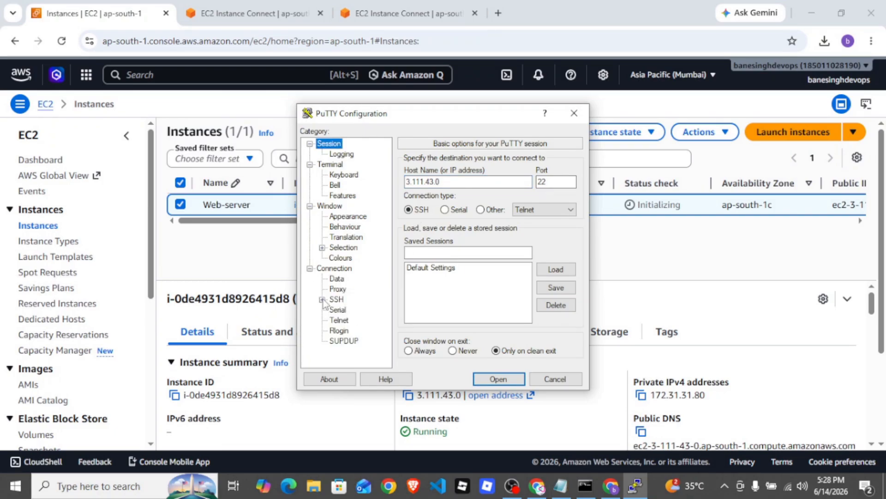
left_click(322, 299)
left_click(334, 310)
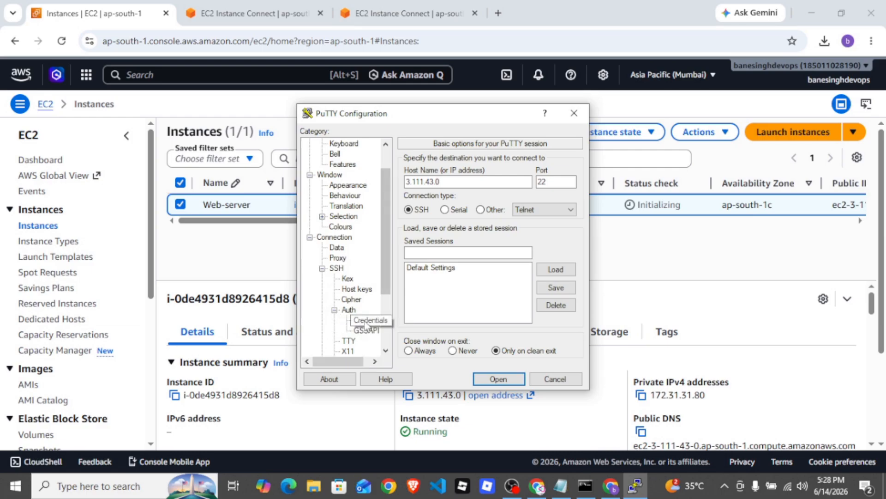
left_click(365, 321)
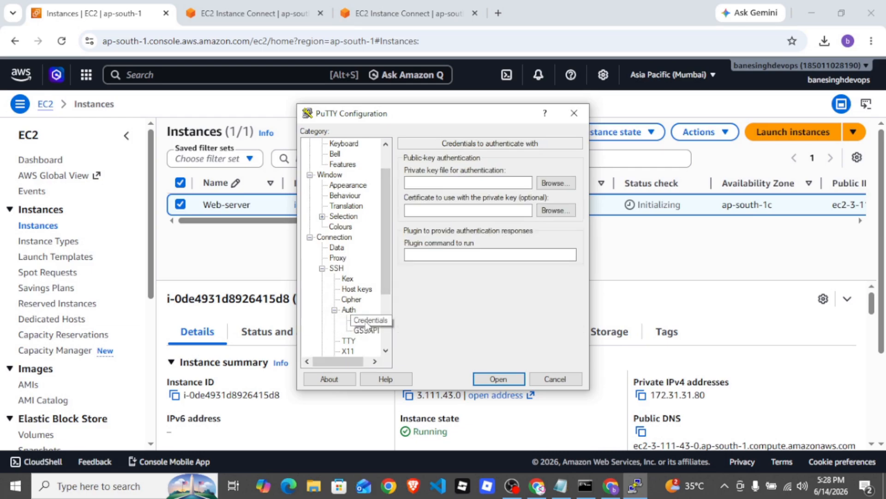
left_click(560, 186)
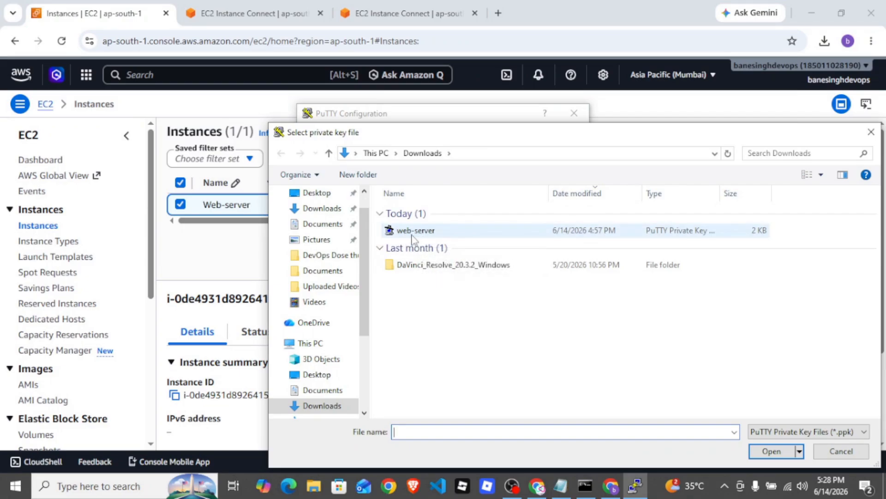
left_click(413, 233)
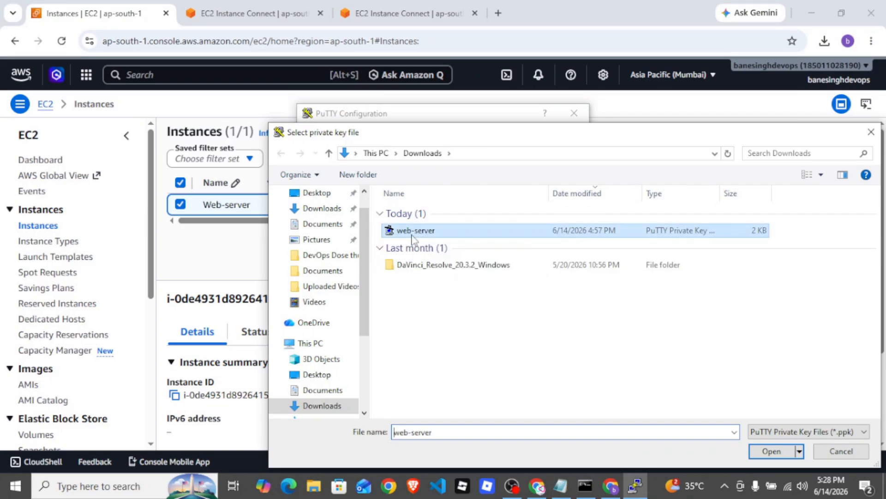
left_click(772, 452)
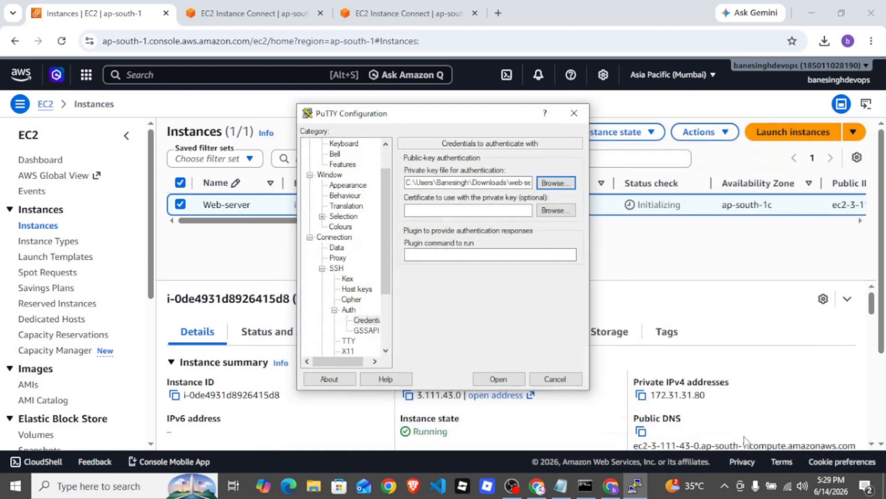
Start the SSH session to 3.111.43.0 and log in as ec2-user
left_click(491, 382)
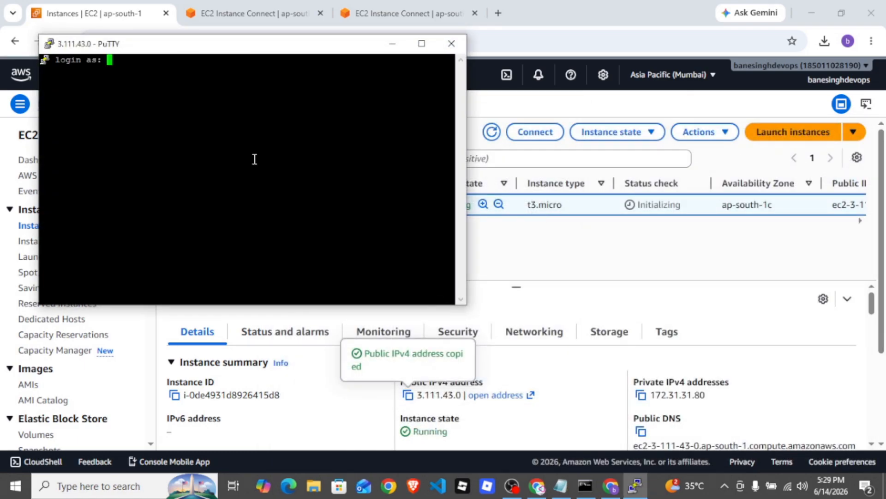
type("ec2-user")
key("Return")
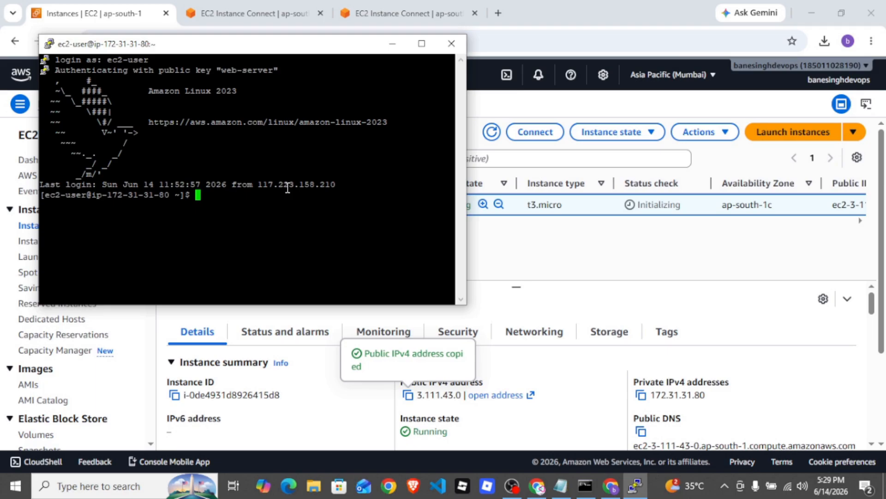
Try to load the web page at the instance's public IP address 3.111.43.0 in a new browser tab
left_click(498, 13)
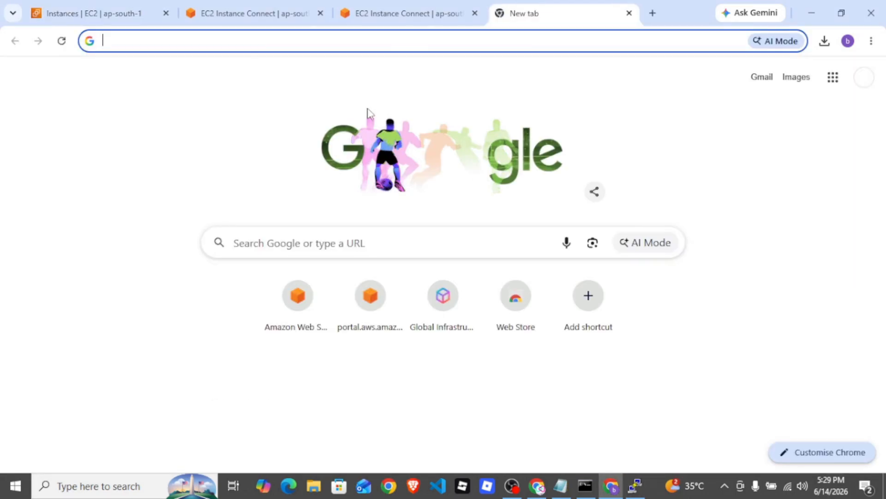
key("ctrl+v")
key("Return")
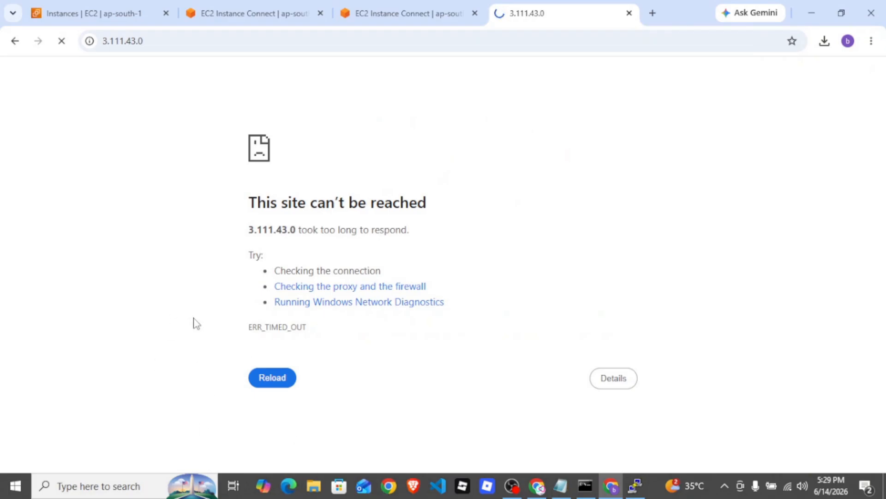
Examine the Web-server instance's security details and its inbound security group rules in the EC2 console
left_click(247, 14)
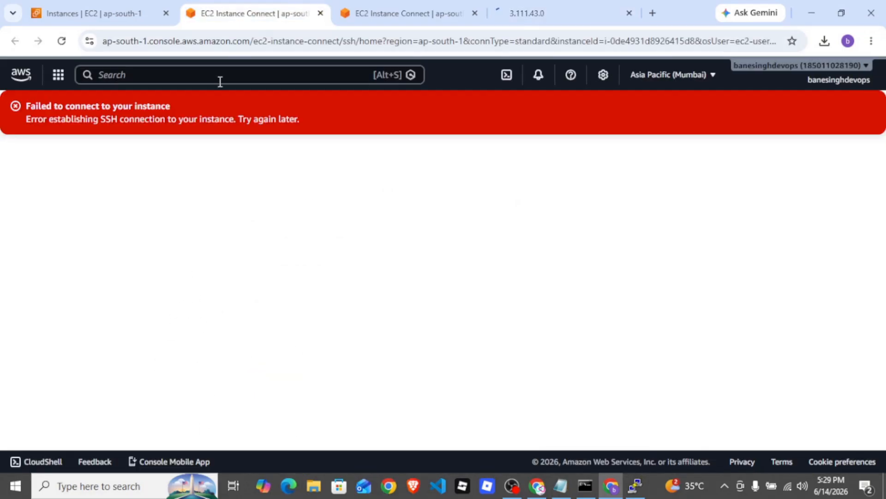
left_click(97, 14)
scroll(519, 337, "down", 3)
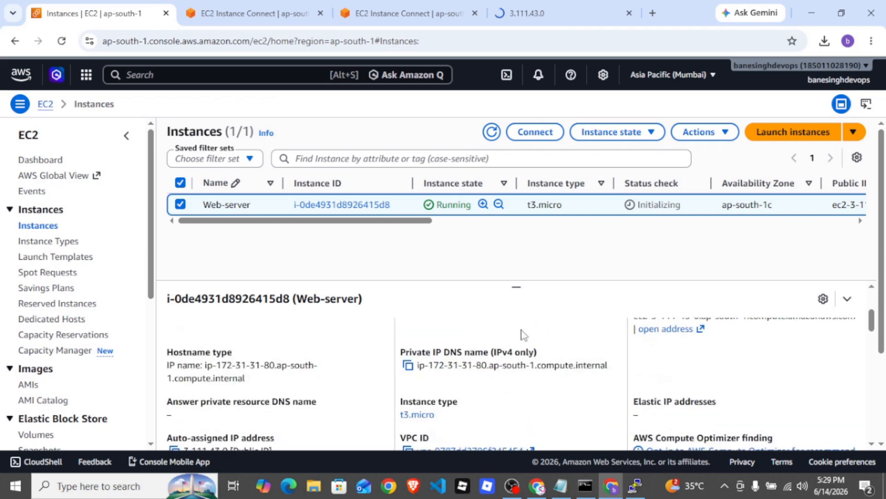
scroll(452, 347, "up", 3)
left_click(458, 334)
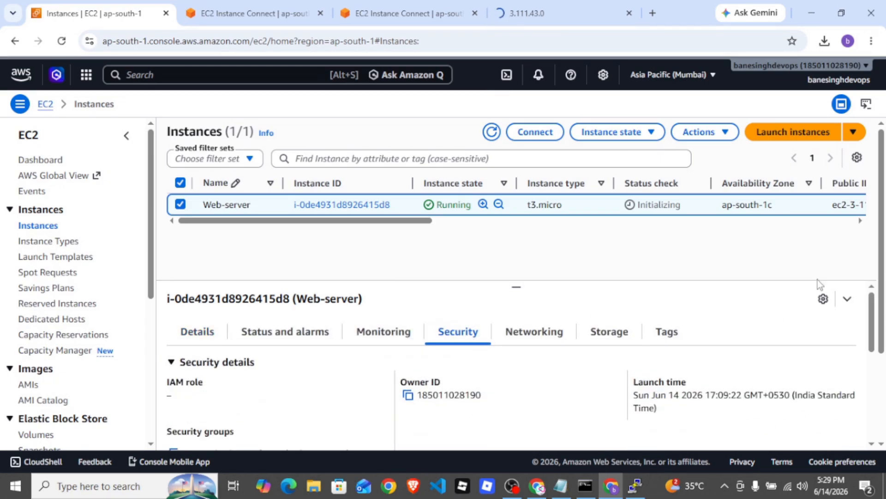
scroll(875, 226, "down", 2)
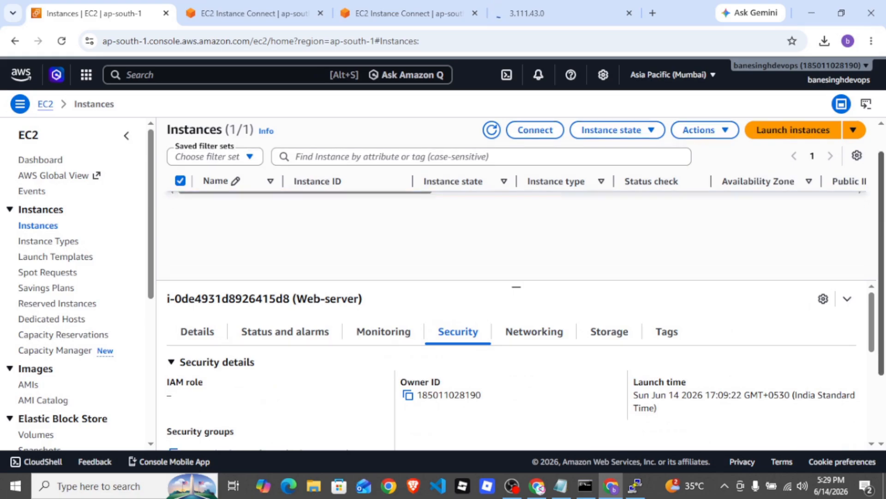
left_click_drag(871, 316, 871, 379)
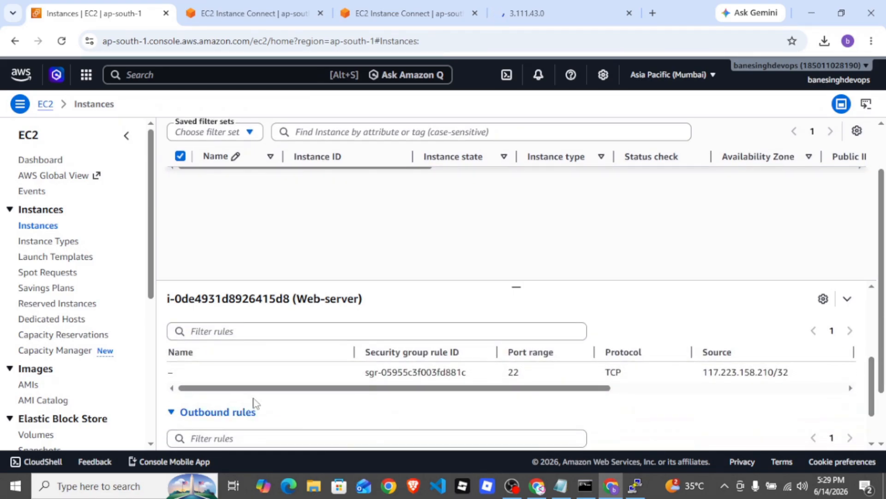
Open the web-server-sq security group linked from the Web-server instance's inbound rule and start editing its inbound rules
left_click_drag(247, 389, 434, 400)
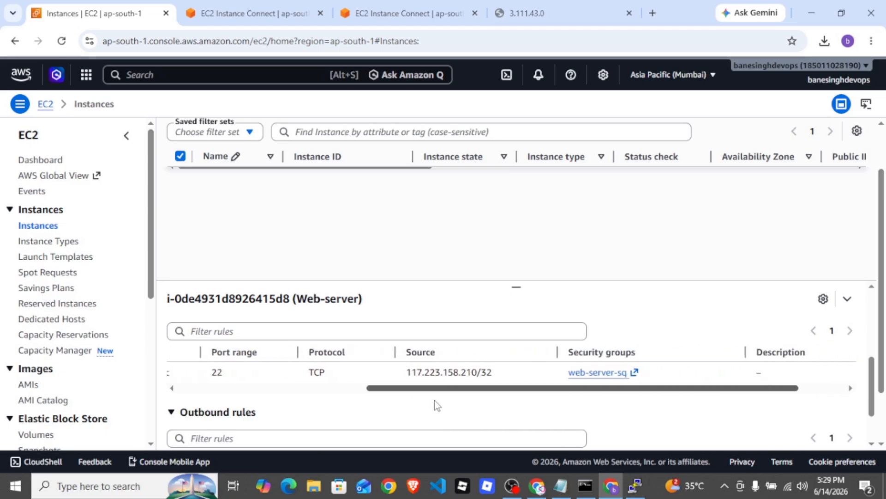
left_click(584, 374)
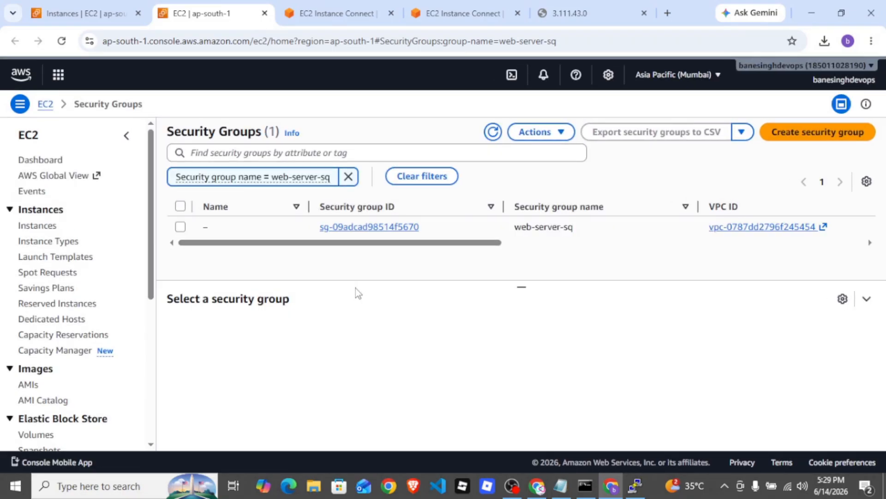
left_click(392, 230)
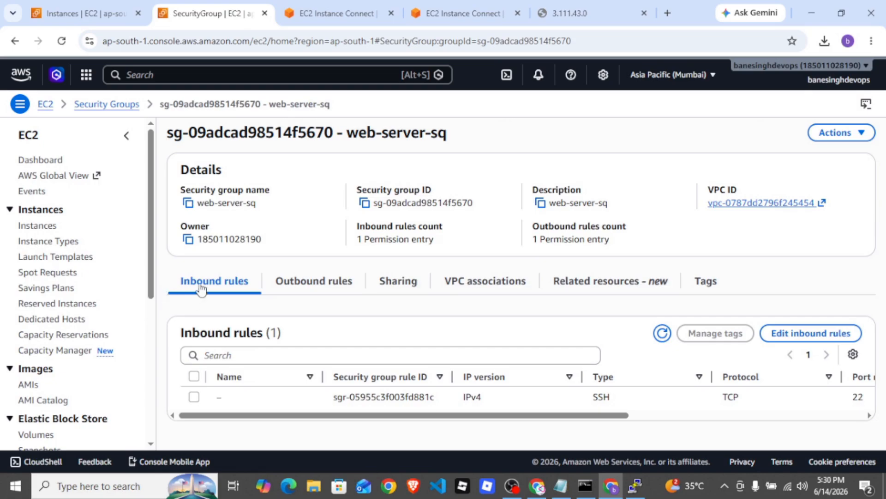
left_click_drag(589, 414, 494, 433)
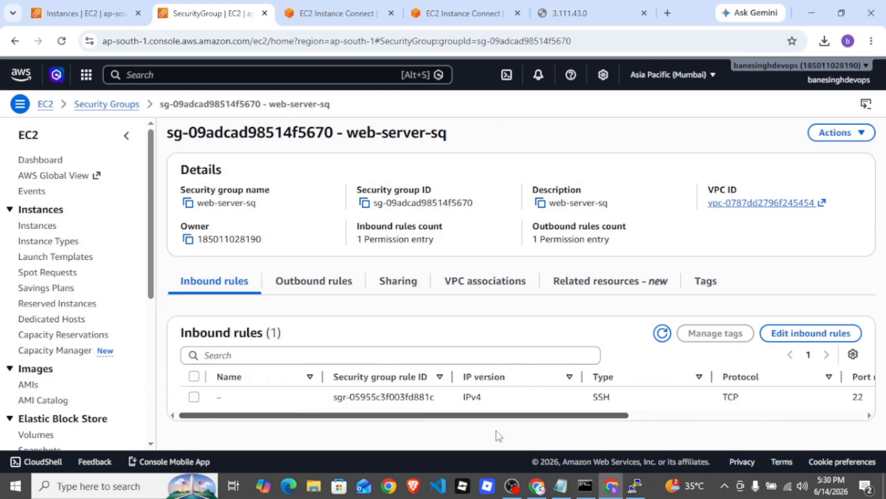
left_click(316, 289)
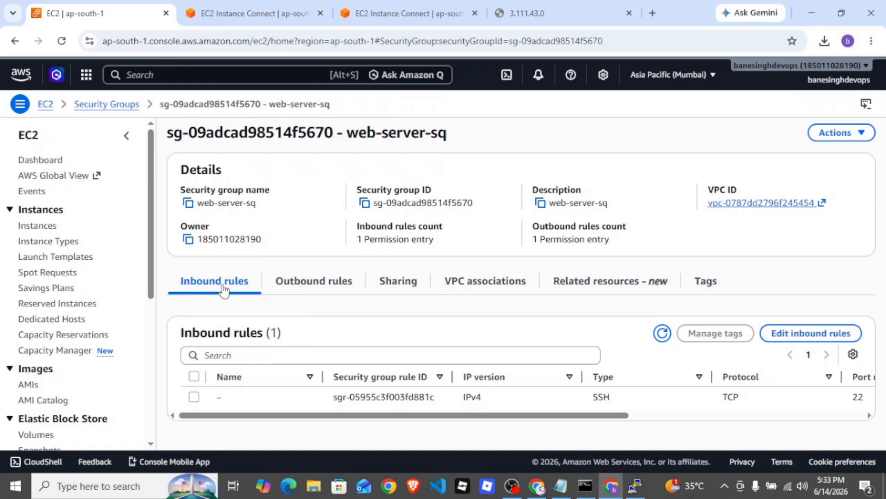
left_click(807, 338)
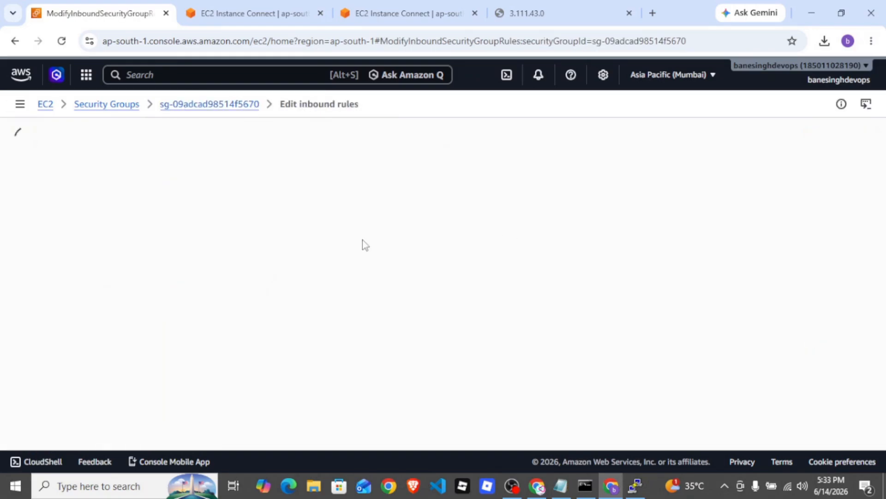
Add a new inbound rule of type HTTP to the web-server-sq security group
left_click(58, 298)
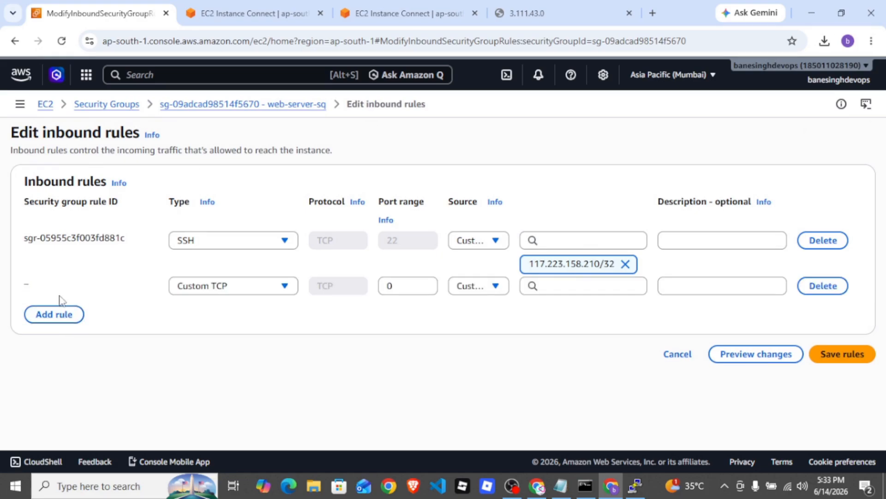
left_click(235, 290)
type("hr")
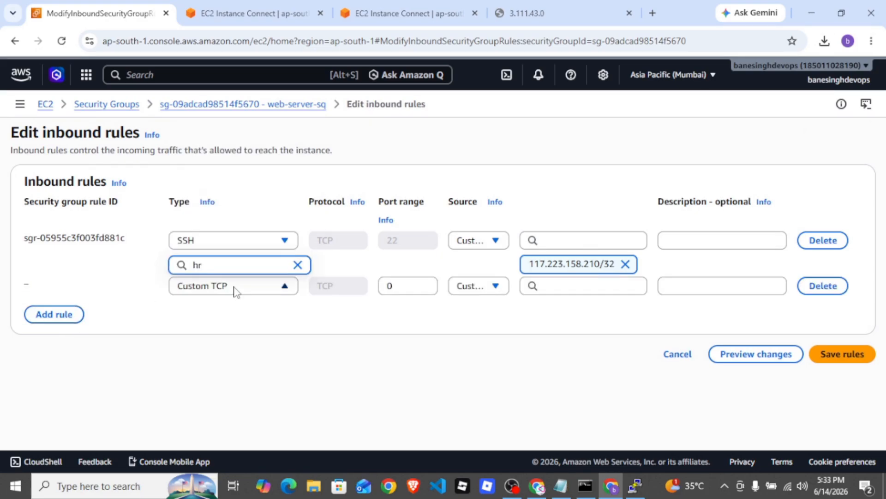
key("BackSpace")
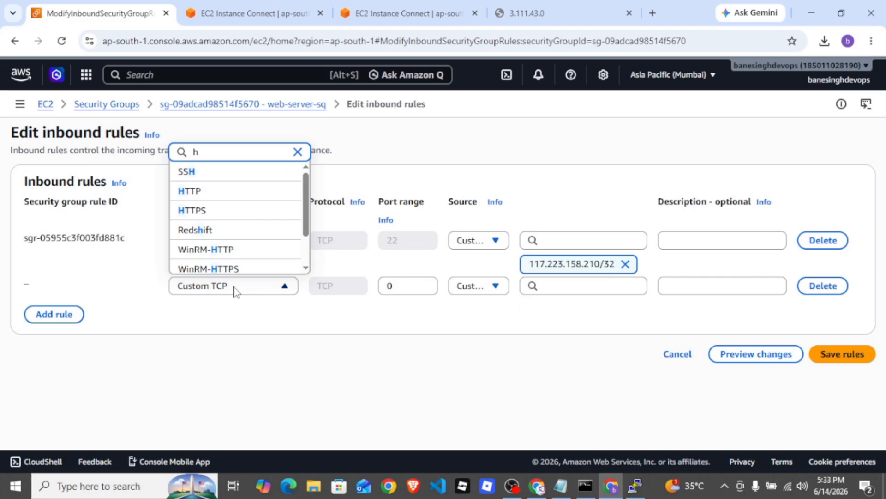
key("BackSpace")
type("htt")
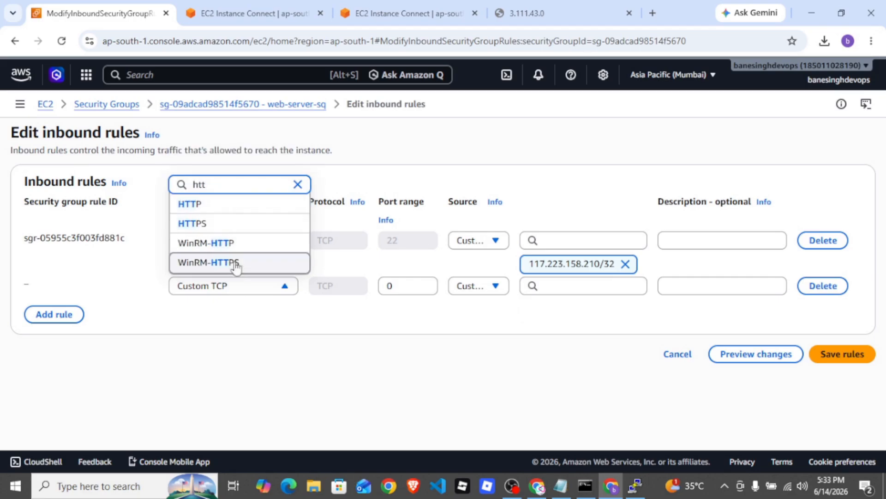
left_click(210, 206)
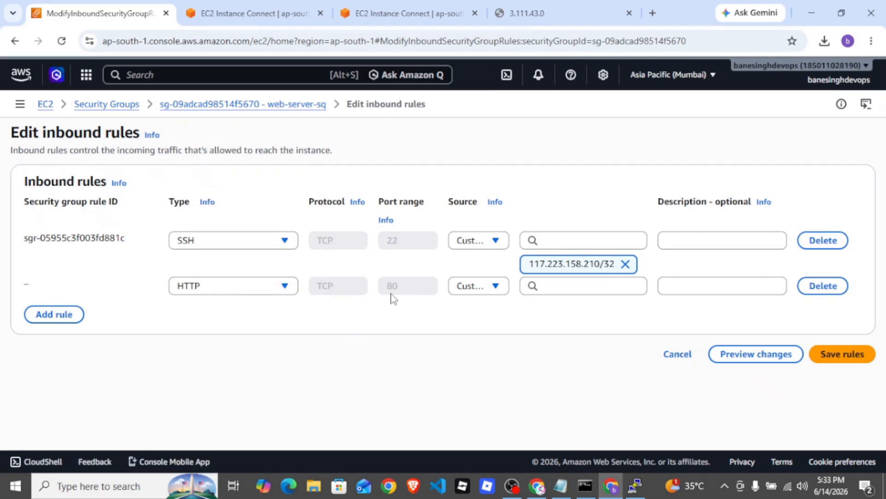
Set the HTTP rule's source to Anywhere-IPv4 and save the inbound rules
left_click(494, 287)
left_click(484, 325)
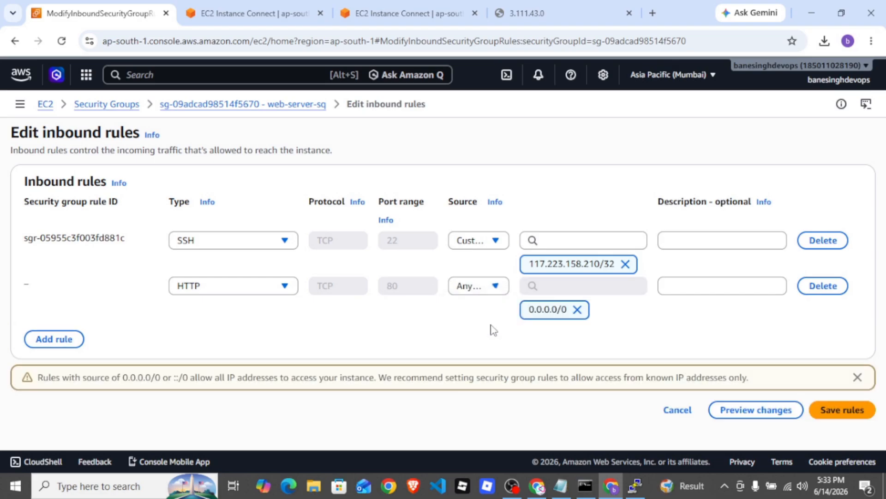
left_click(478, 289)
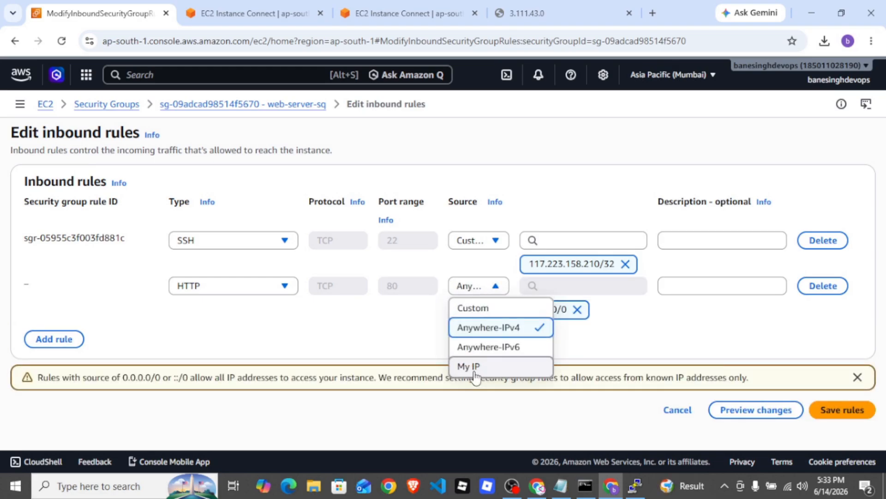
left_click(476, 367)
left_click(489, 291)
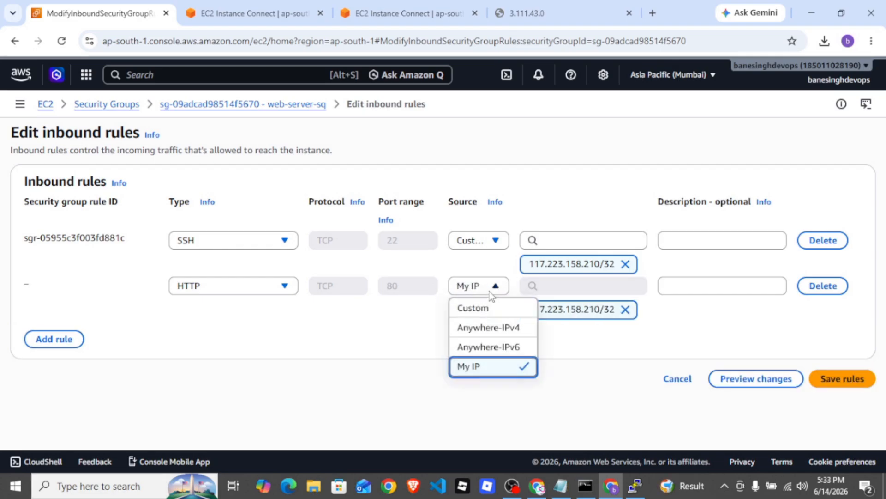
left_click(500, 339)
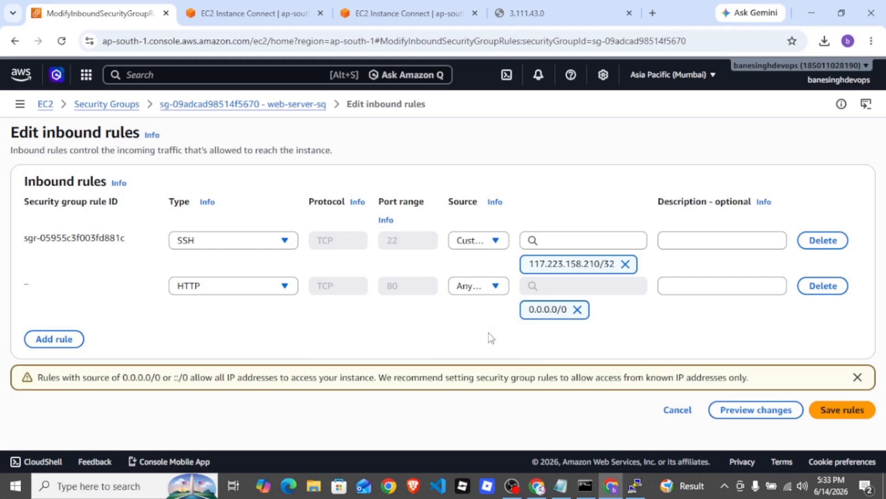
left_click(845, 411)
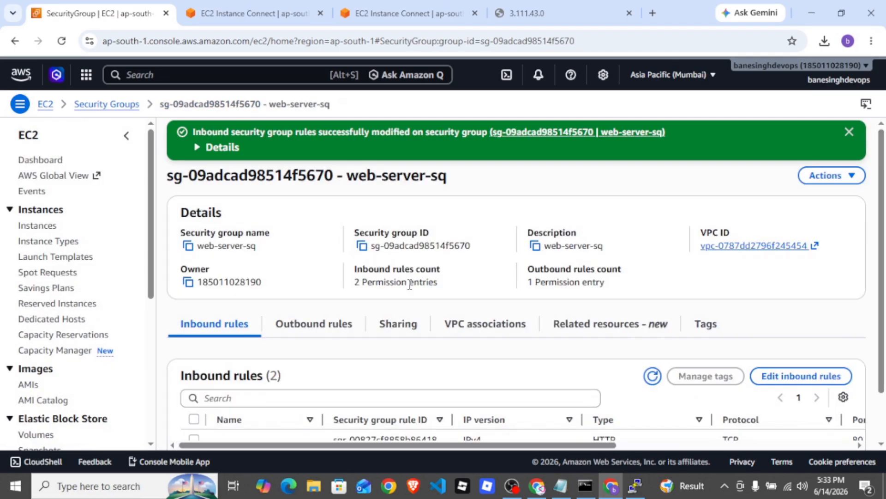
Load the instance's web page at 3.111.43.0 over plain HTTP in the already open browser tab
left_click(520, 18)
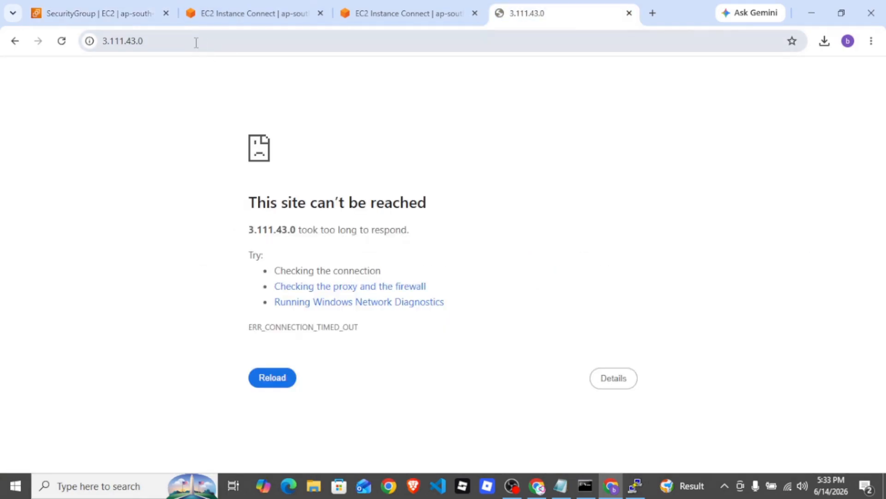
left_click(195, 41)
key("Return")
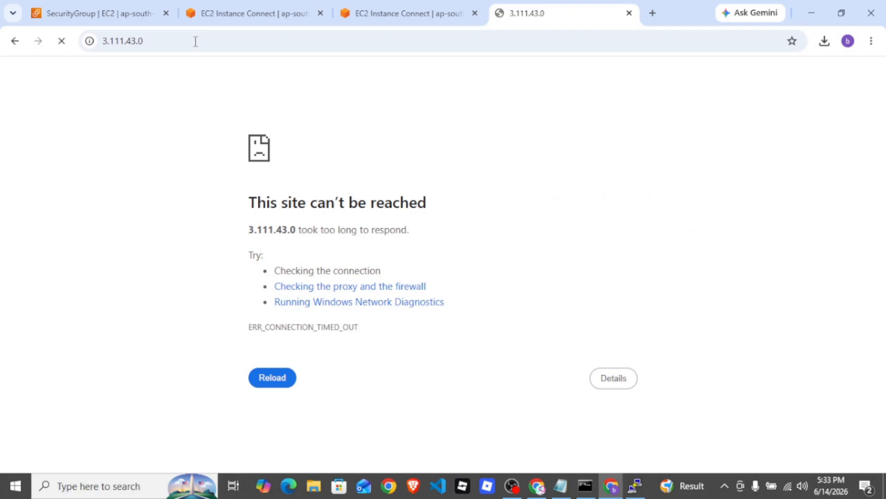
left_click(196, 41)
key("ctrl+c")
key("Return")
left_click(195, 41)
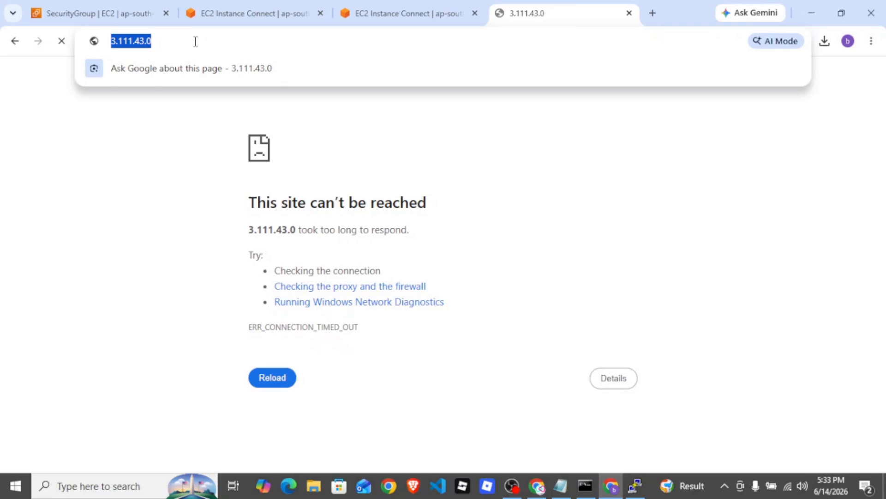
key("ctrl+v")
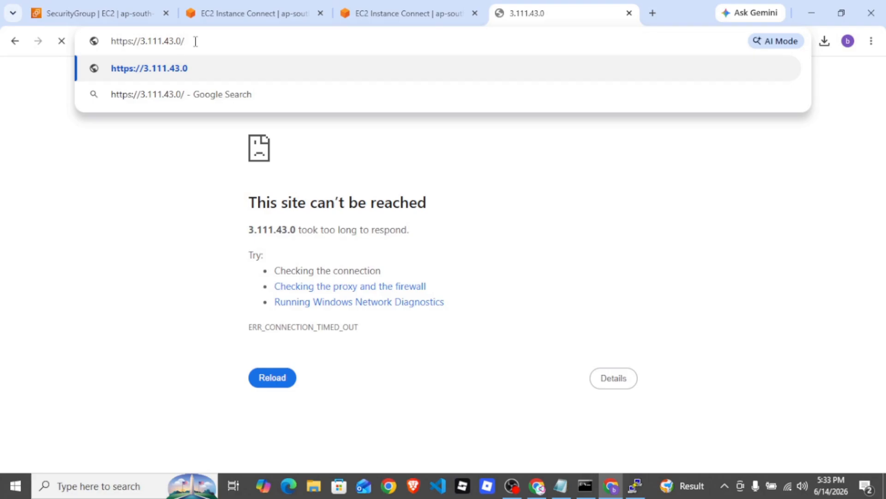
key("BackSpace")
key("BackSpace")
key("Return")
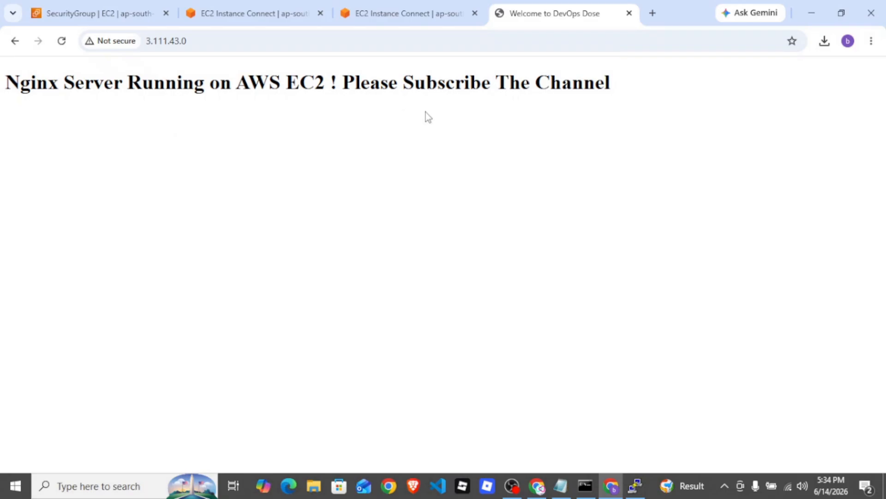
Examine the inbound and outbound rules of the web-server-sq security group, including type, port range and destination
left_click(248, 16)
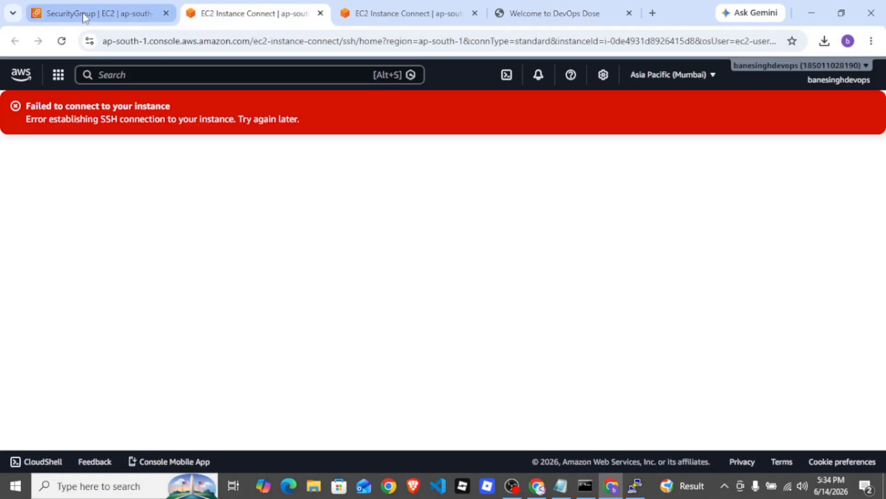
left_click(82, 16)
scroll(884, 211, "down", 1)
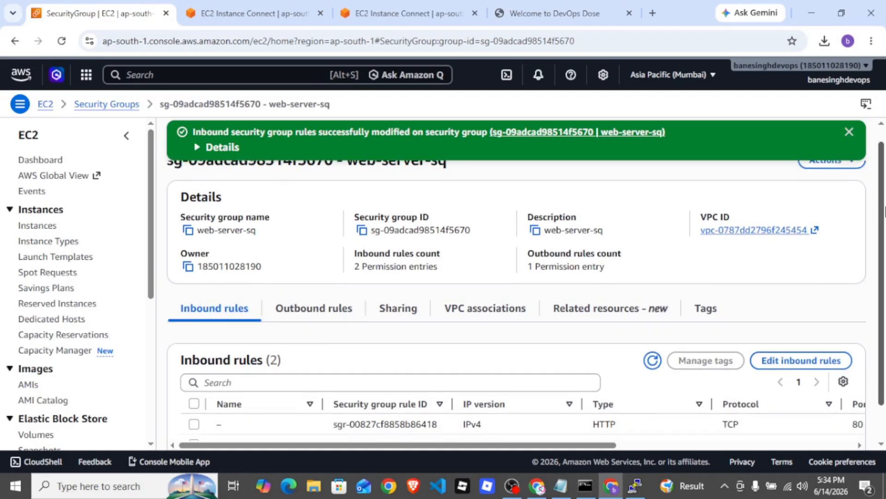
scroll(883, 210, "down", 1)
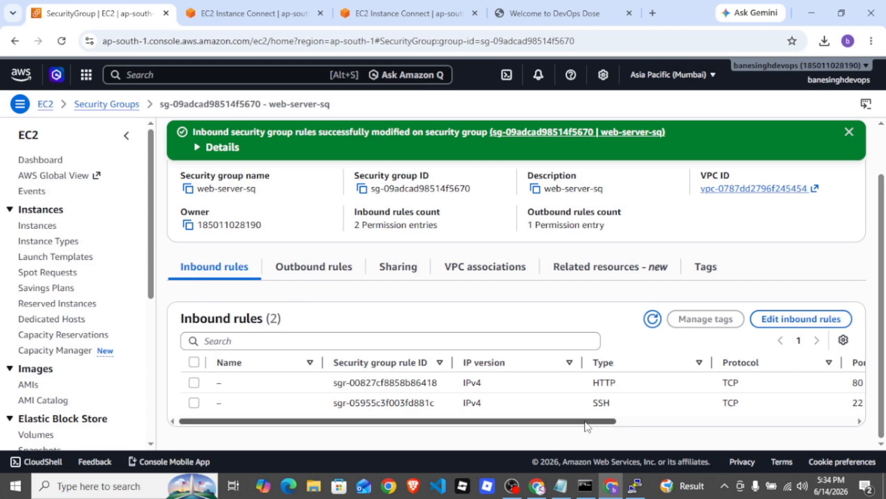
left_click(306, 276)
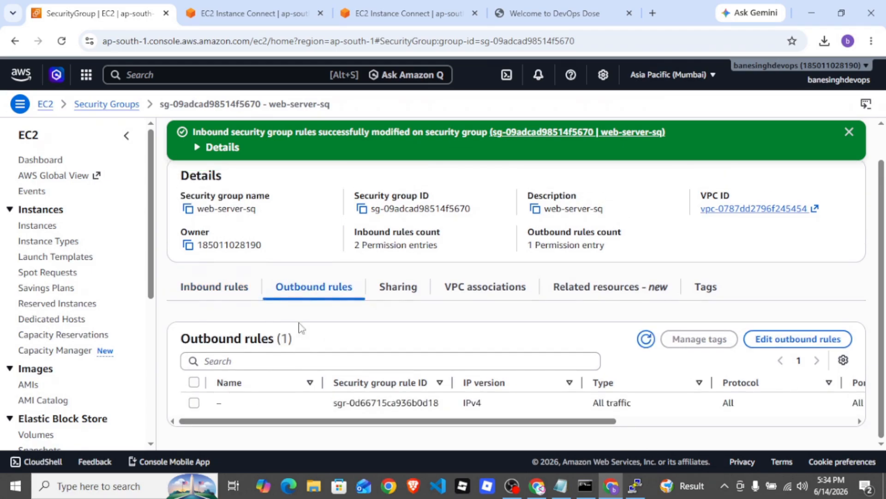
left_click_drag(527, 421, 717, 437)
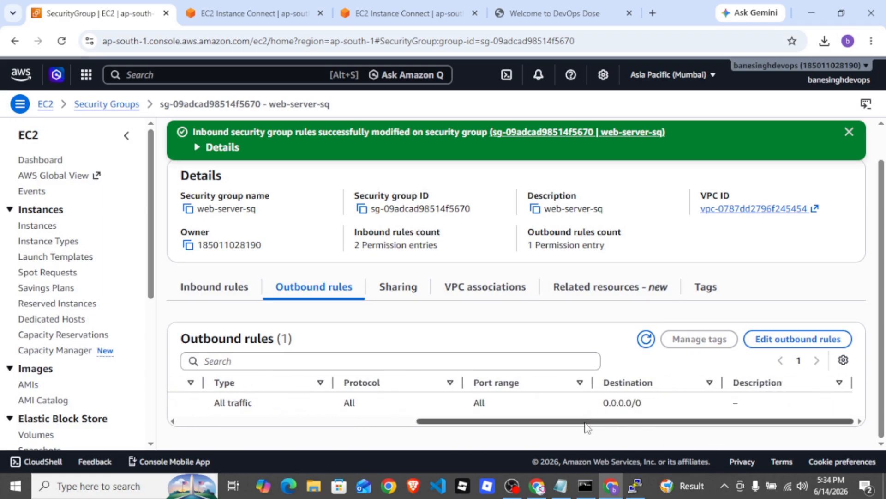
left_click_drag(584, 421, 267, 459)
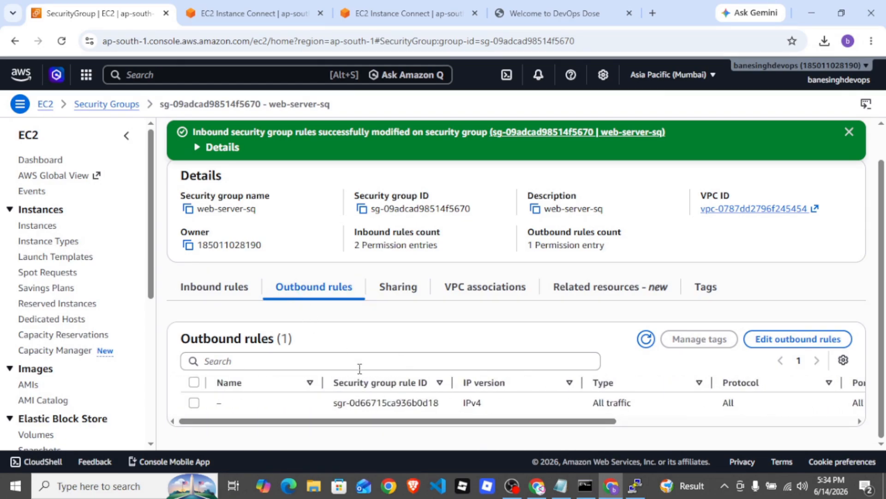
scroll(503, 428, "right", 5)
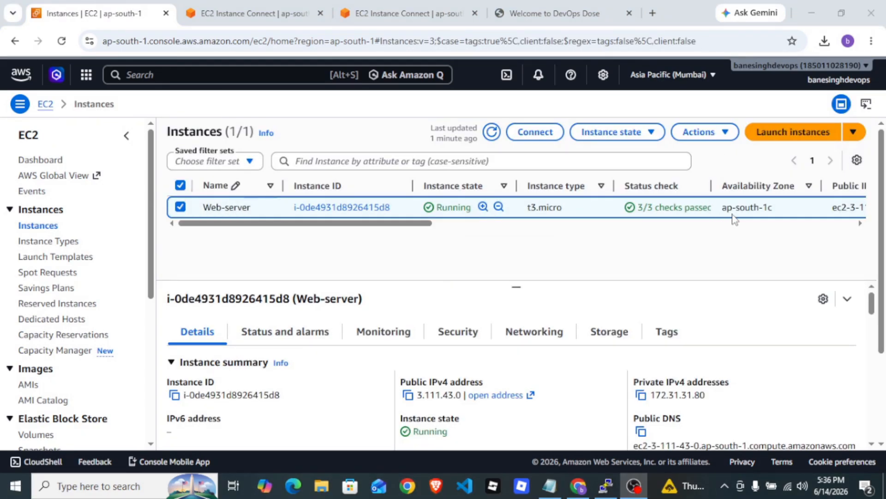
Terminate the Web-server instance without skipping OS shutdown and refresh the instance list
left_click(180, 207)
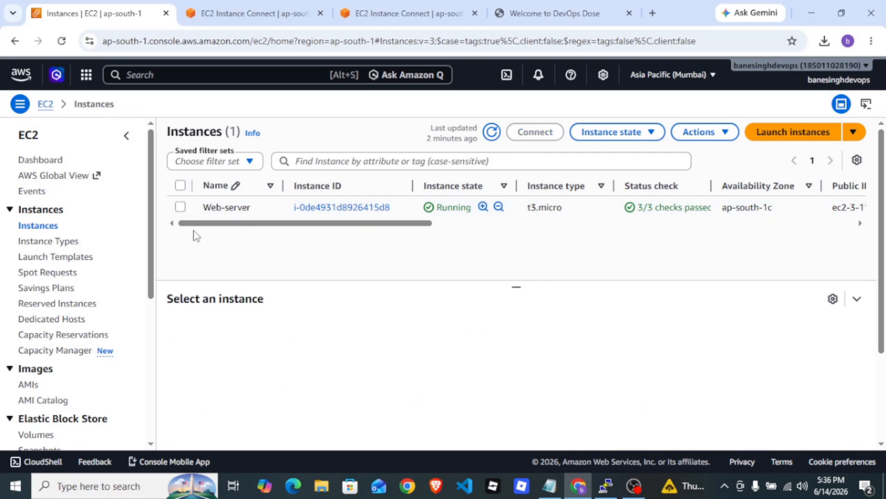
left_click(181, 207)
left_click(180, 207)
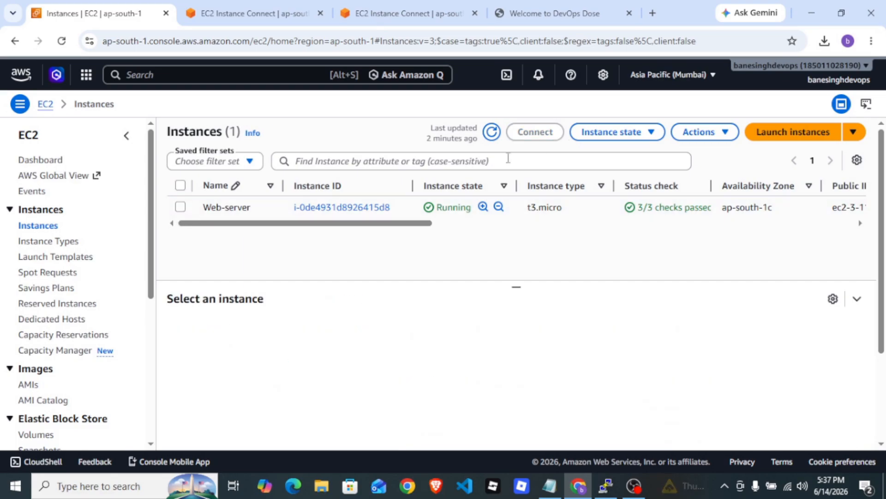
left_click(180, 207)
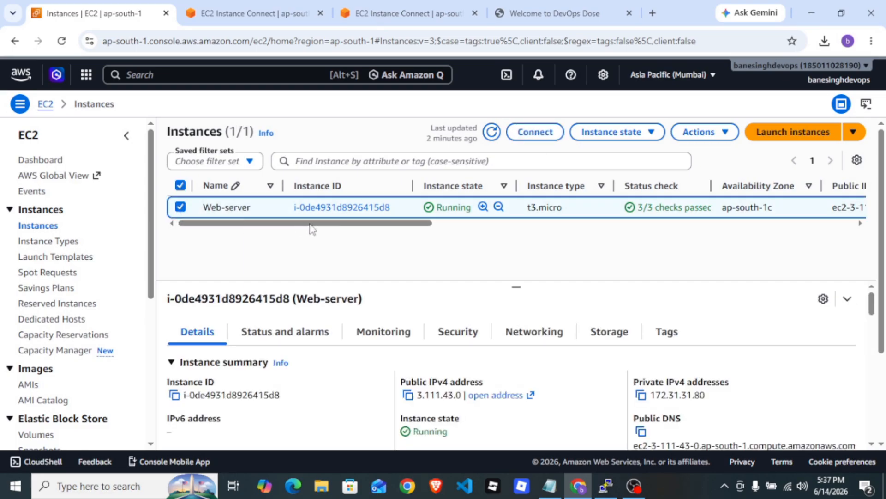
left_click(649, 134)
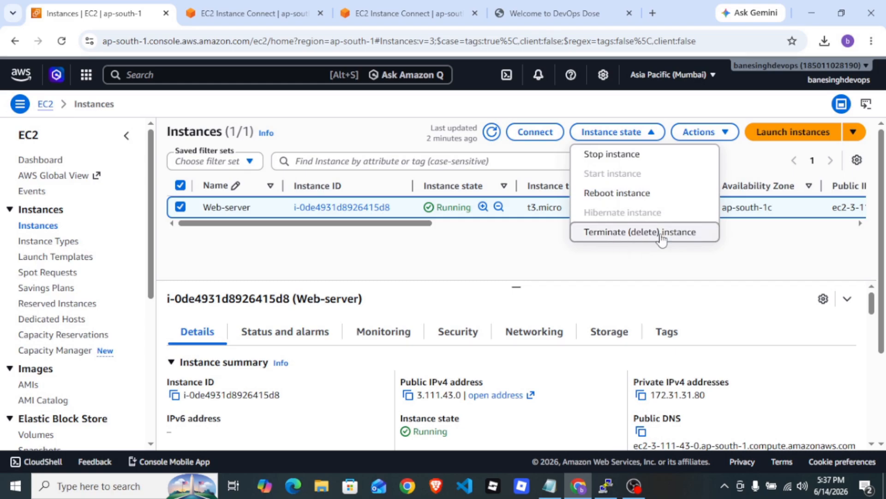
left_click(629, 233)
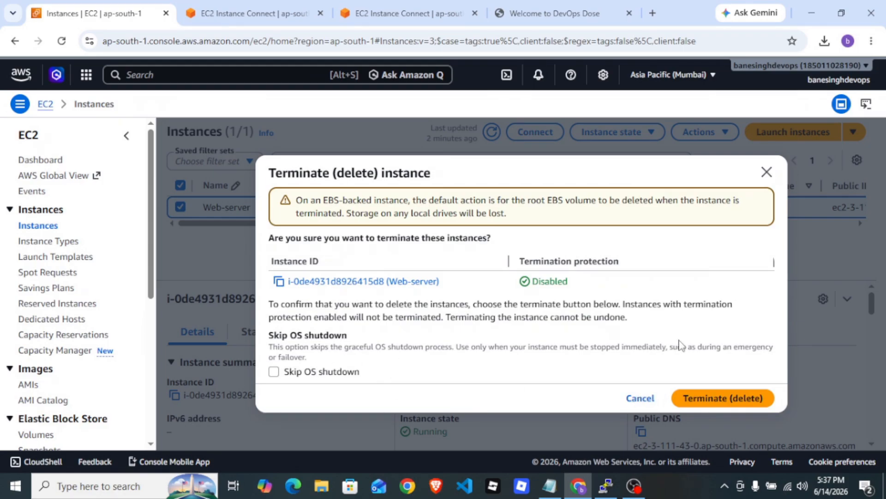
left_click(709, 398)
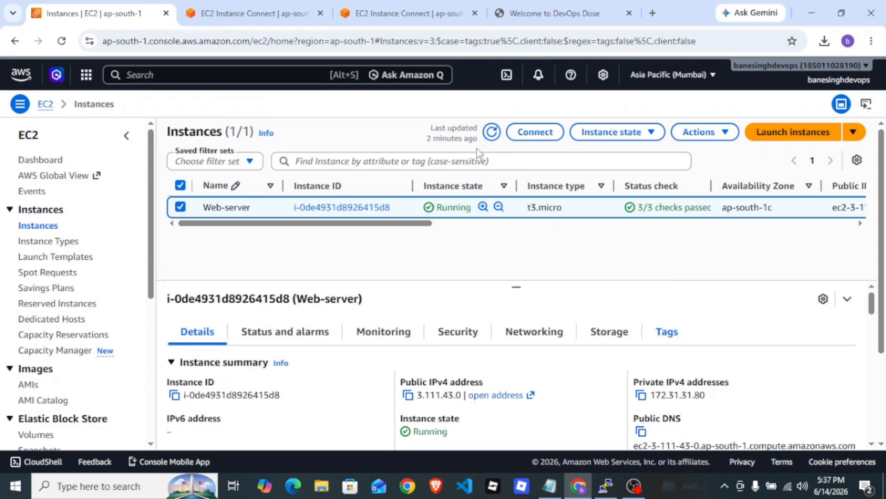
left_click(489, 161)
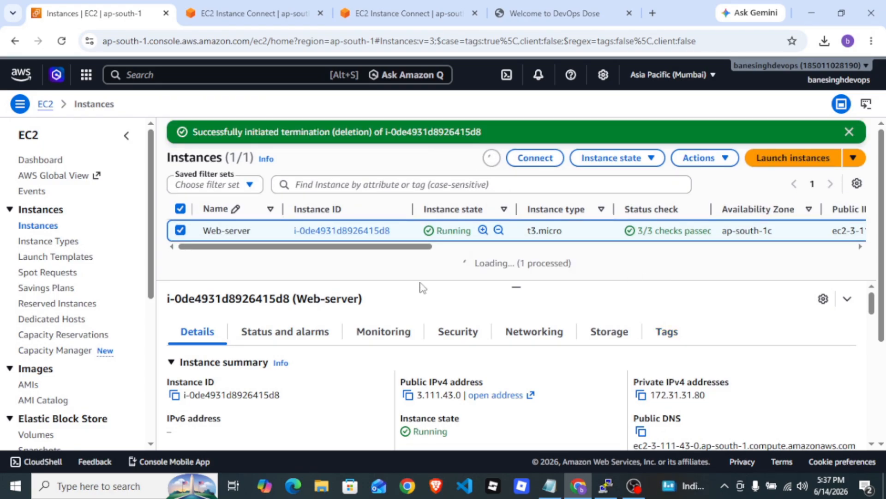